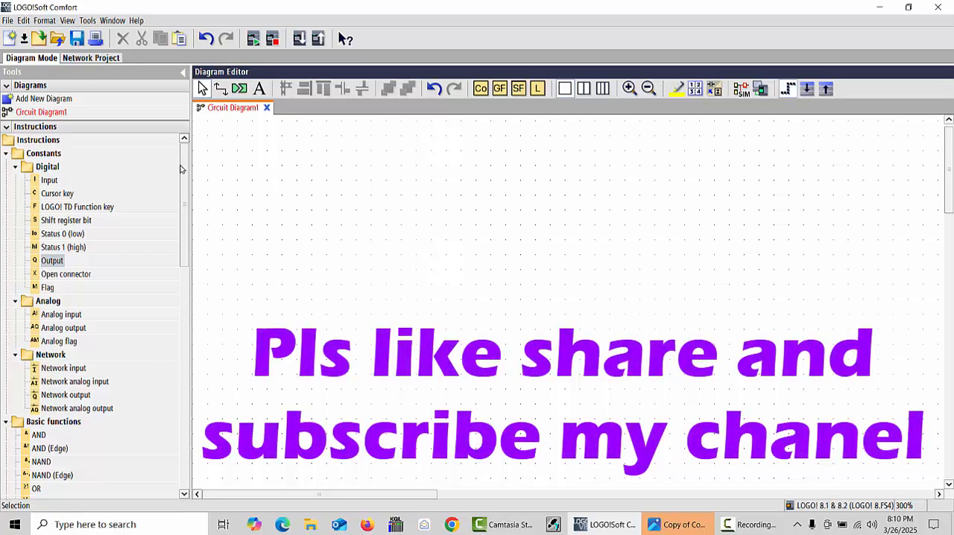
Place a Yearly Timer block in the circuit diagram and move it right until its parameter text is fully visible
scroll(182, 168, "down", 3)
scroll(186, 145, "up", 3)
left_click_drag(186, 145, 194, 304)
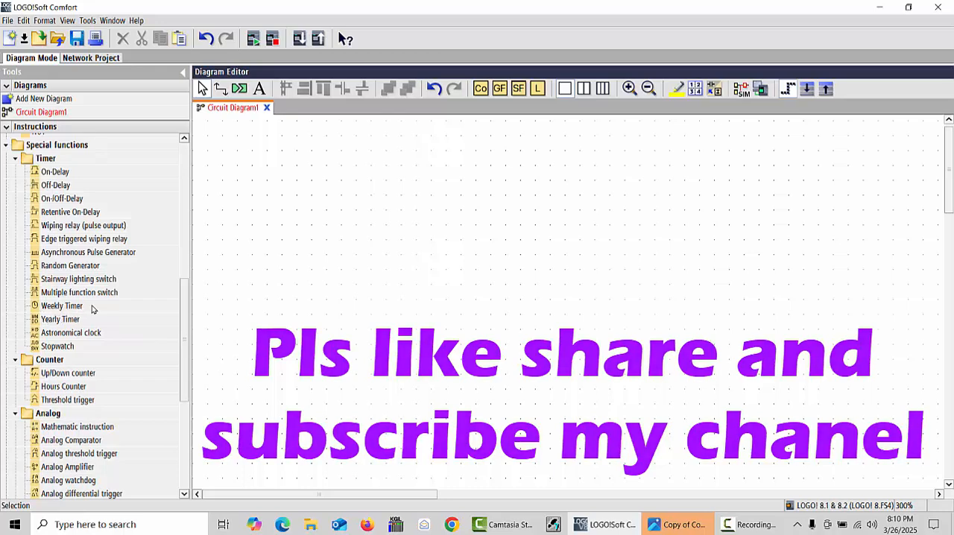
left_click(50, 323)
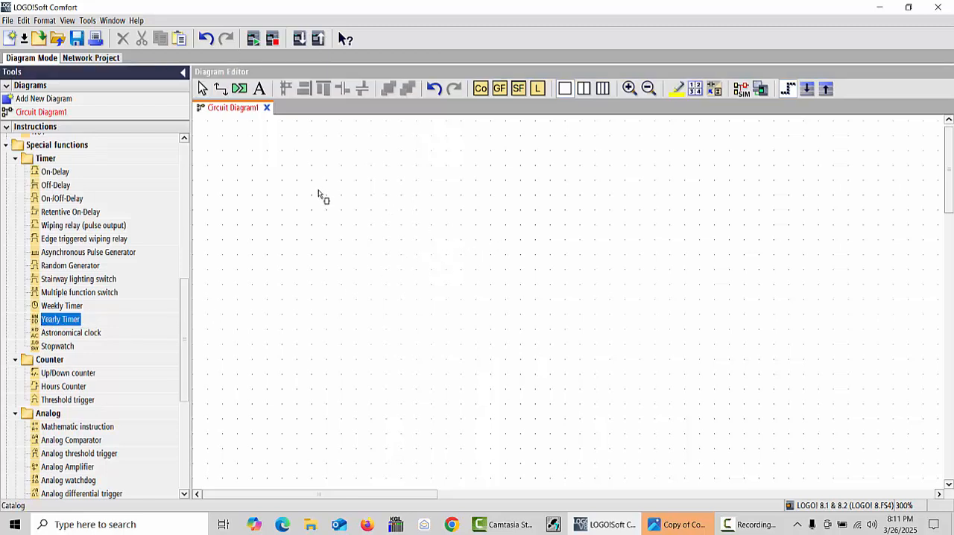
left_click(283, 188)
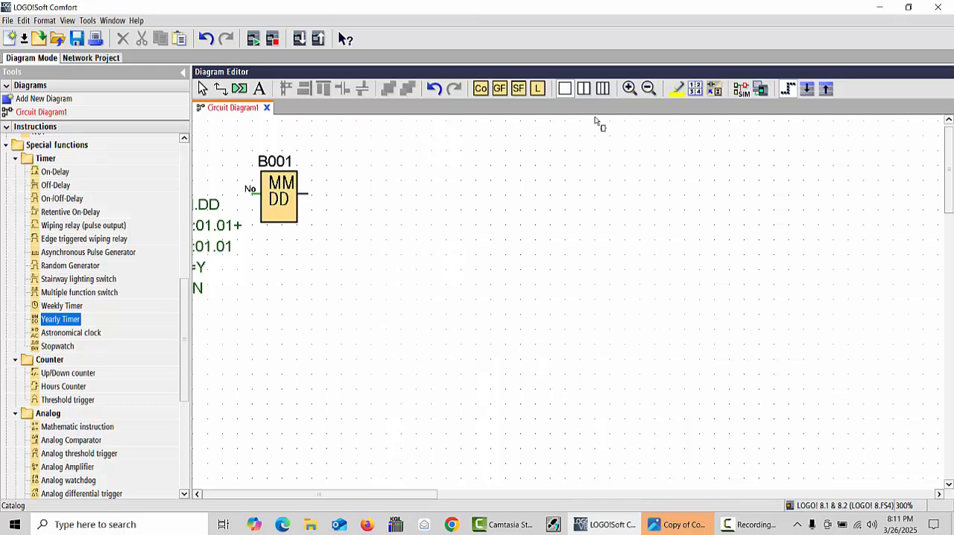
left_click(629, 88)
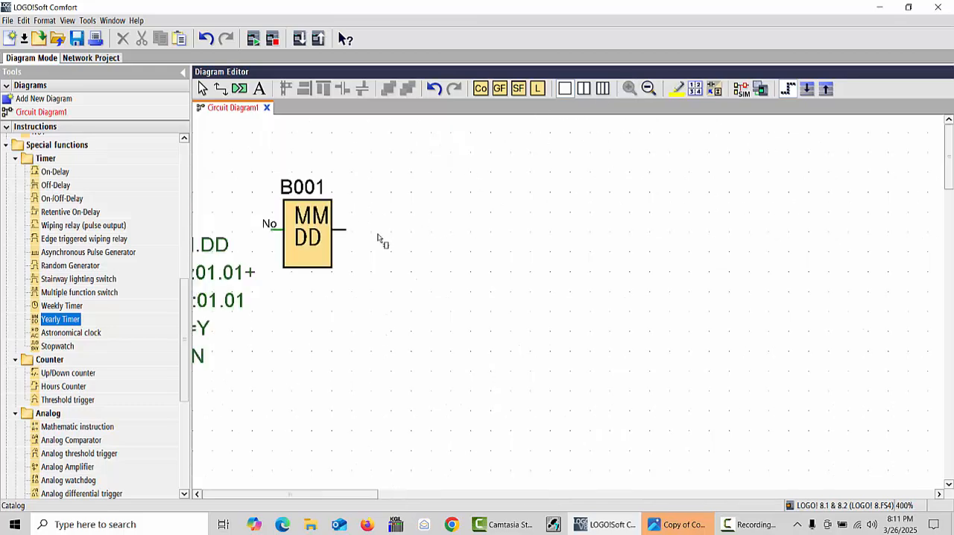
left_click(309, 254)
left_click_drag(286, 221, 413, 219)
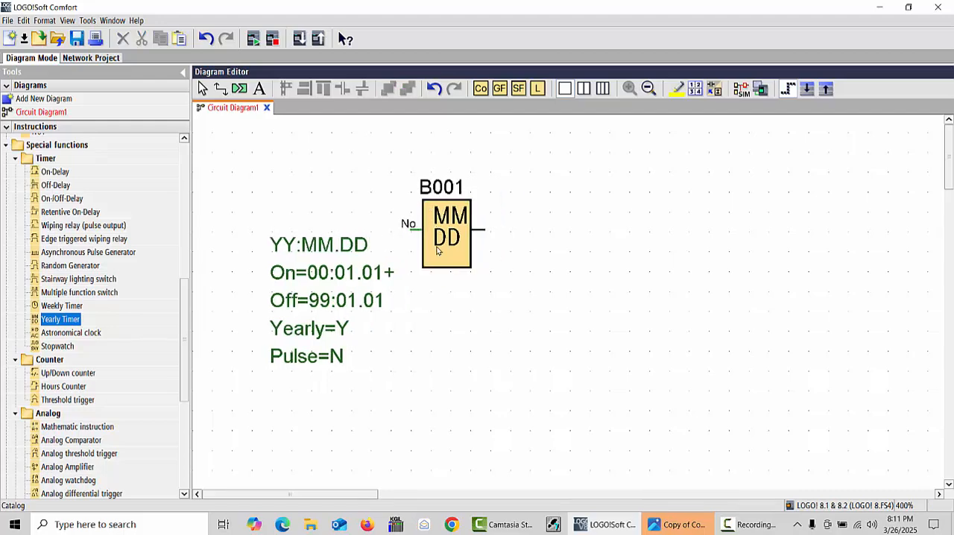
Add a digital output block to the right of the yearly timer and align it with the timer's output
left_click_drag(184, 307, 180, 159)
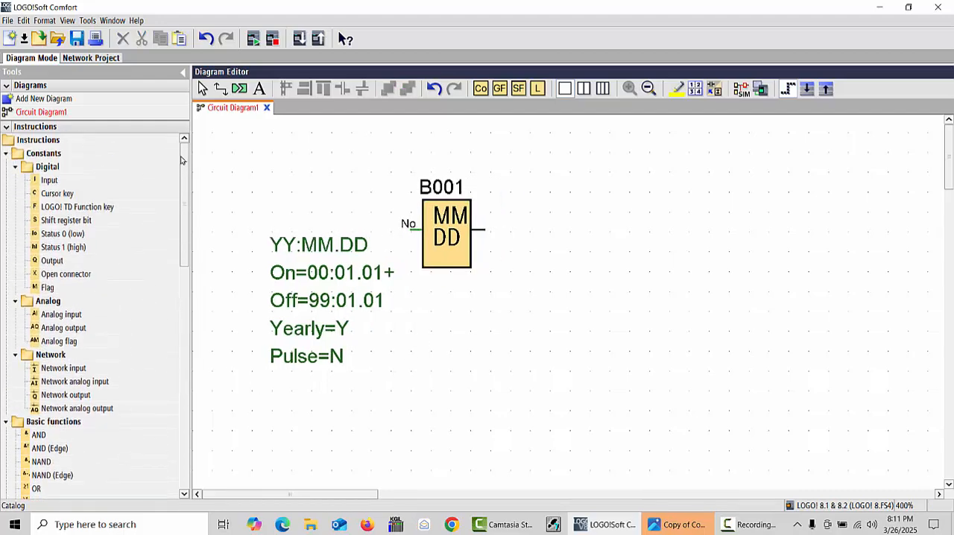
left_click_drag(50, 265, 552, 233)
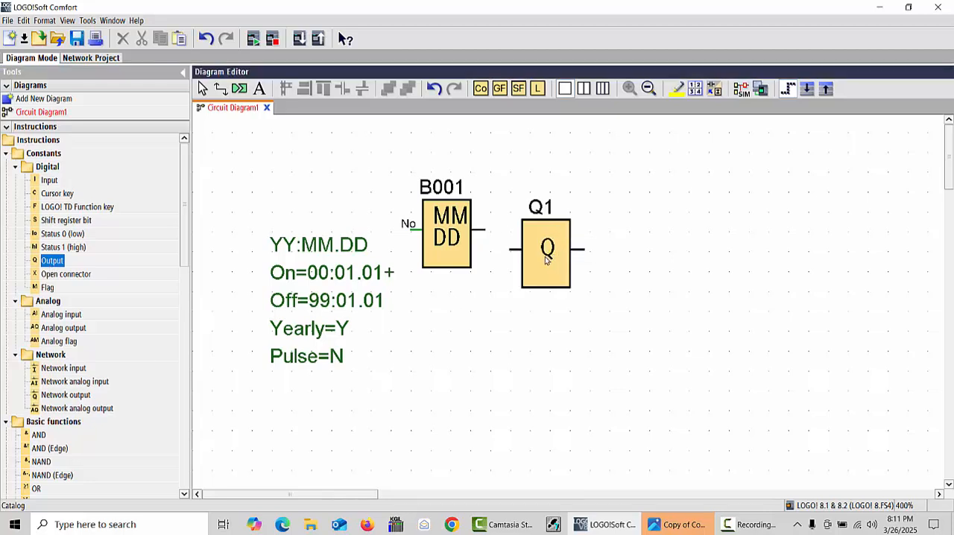
left_click(202, 89)
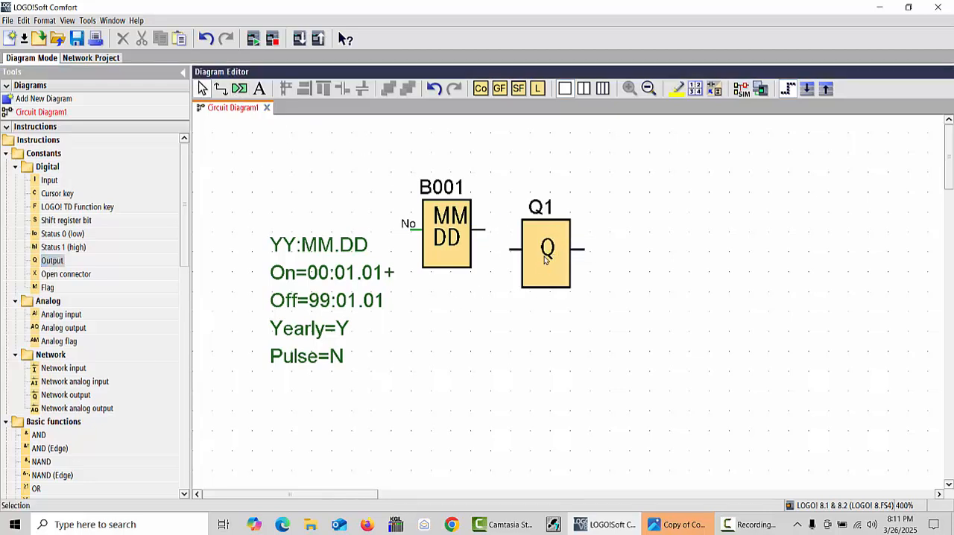
left_click_drag(545, 257, 593, 241)
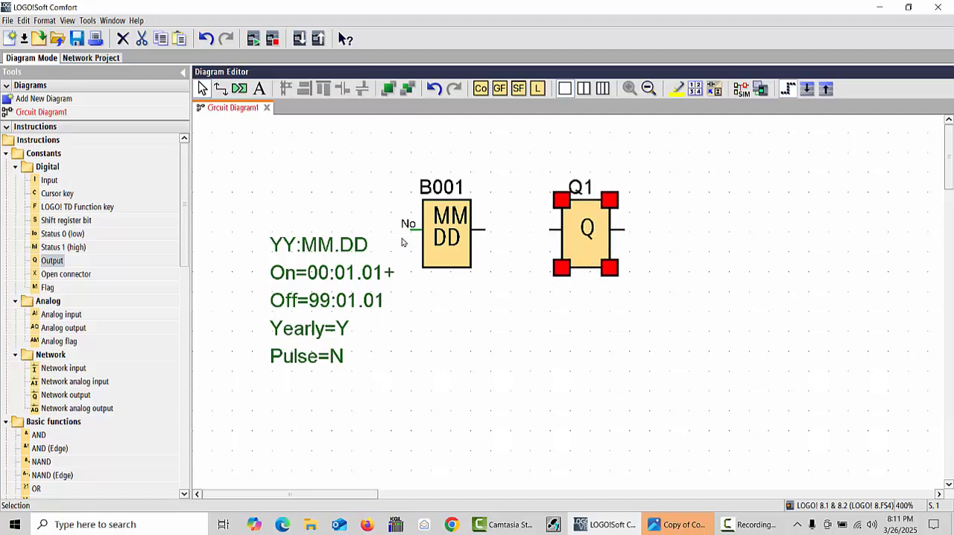
Connect the yearly timer's output to the input of output block Q1
left_click(221, 88)
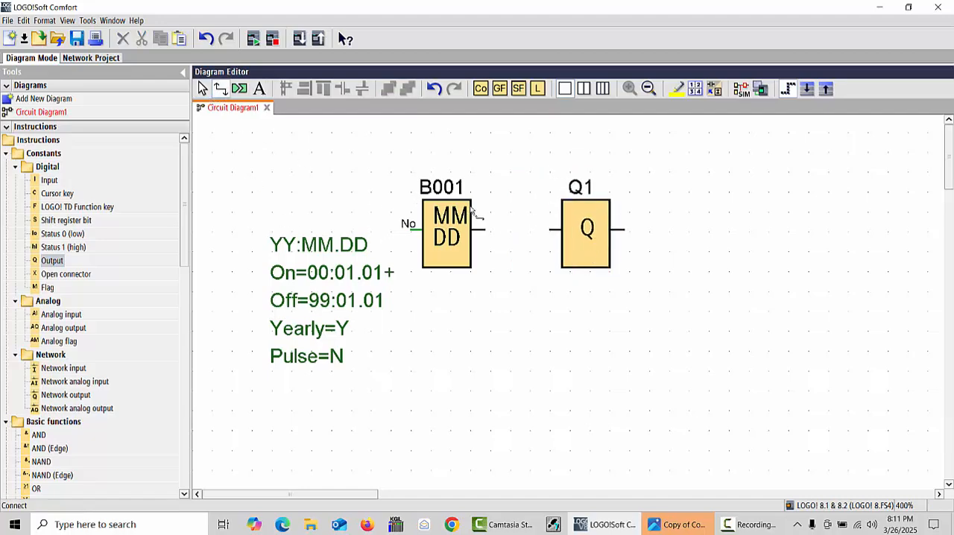
left_click_drag(482, 229, 555, 230)
left_click(202, 88)
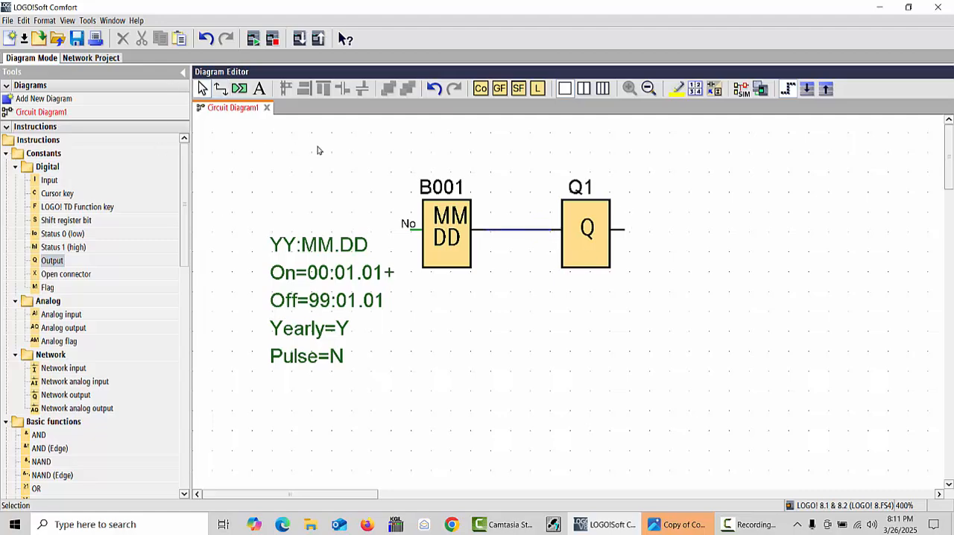
Add the comment "yearly timer" to block B001 and position the label above the block
left_click(462, 235)
right_click(436, 234)
left_click(481, 241)
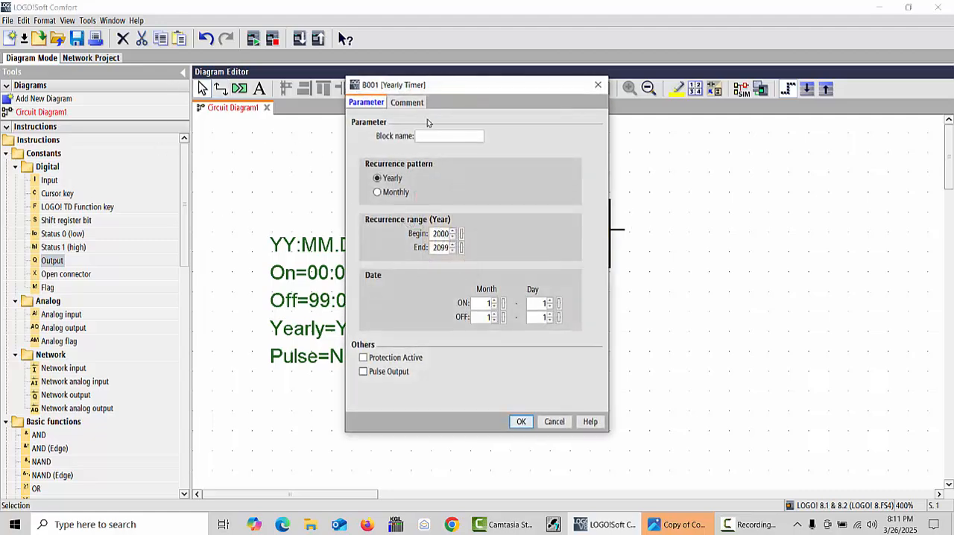
left_click(406, 104)
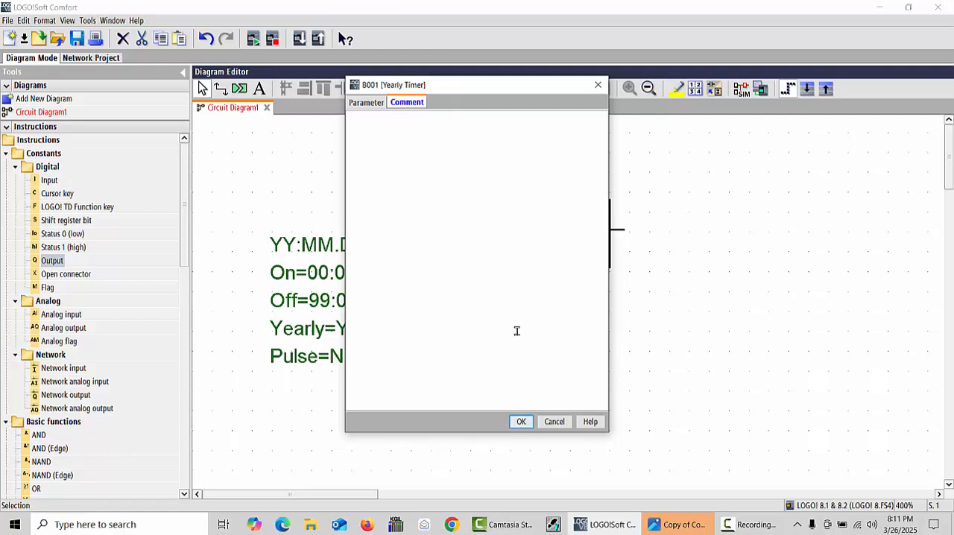
type("yearly timer")
left_click(522, 424)
left_click_drag(378, 177, 434, 165)
Add the comment "pump" to output block Q1
left_click(606, 212)
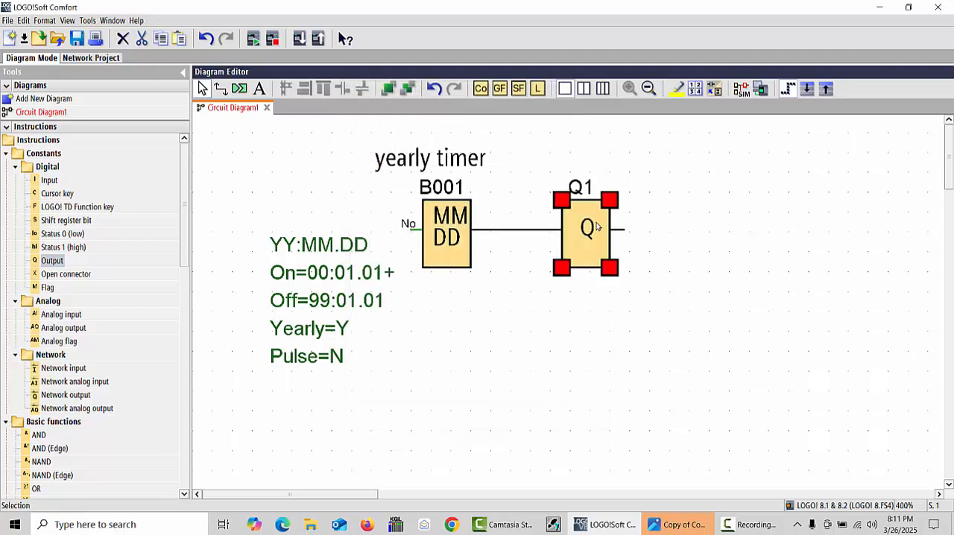
right_click(596, 214)
left_click(642, 232)
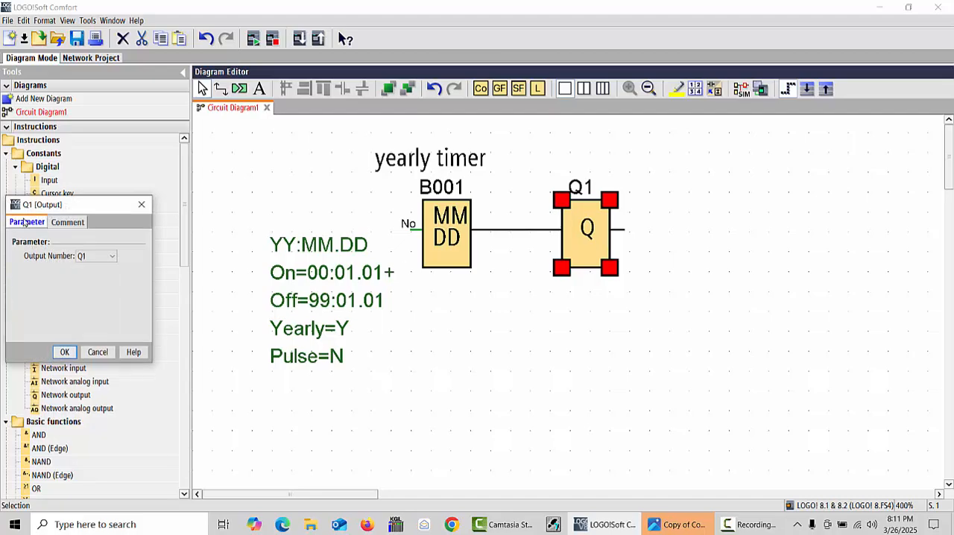
left_click(696, 252)
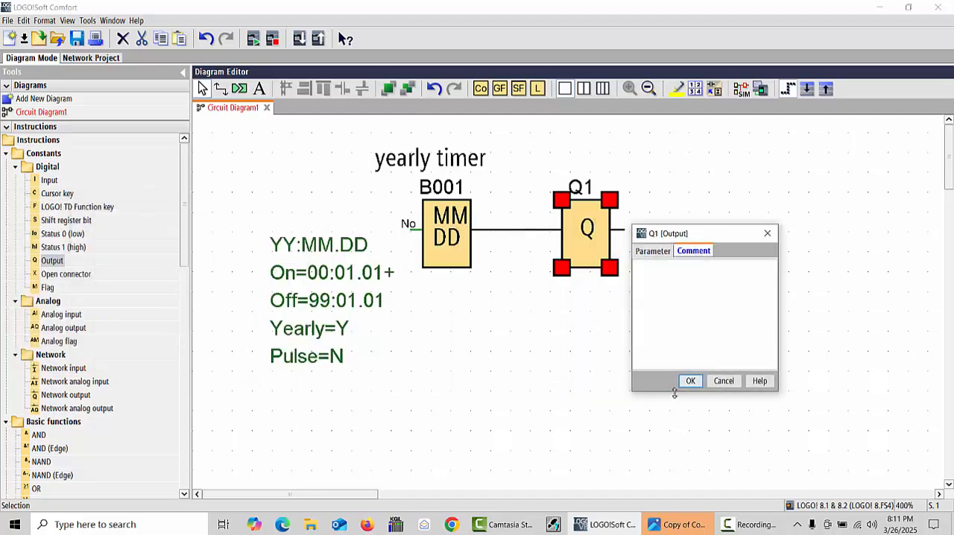
type("pump")
left_click(689, 381)
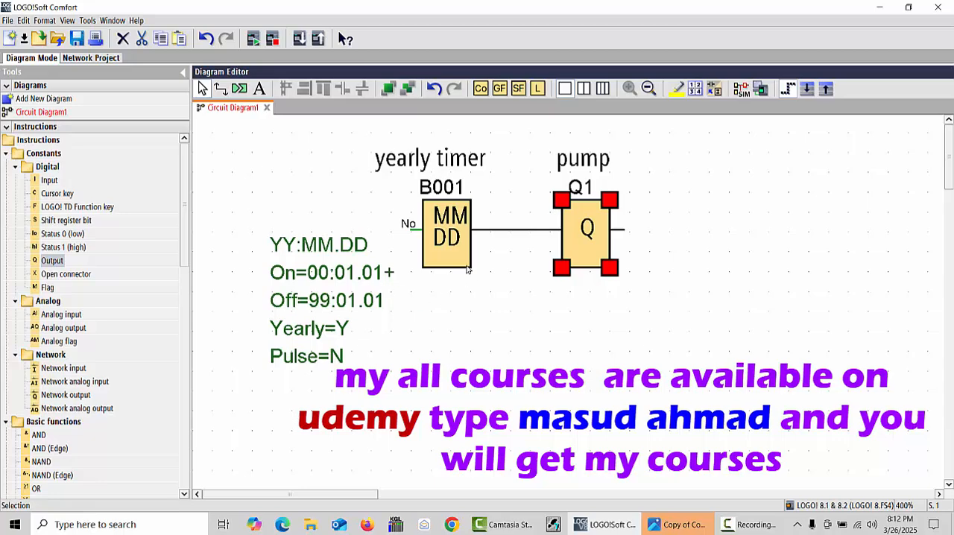
In the yearly timer's properties, select the Yearly recurrence pattern and set the recurrence range's end year to 2008
left_click(442, 228)
right_click(442, 226)
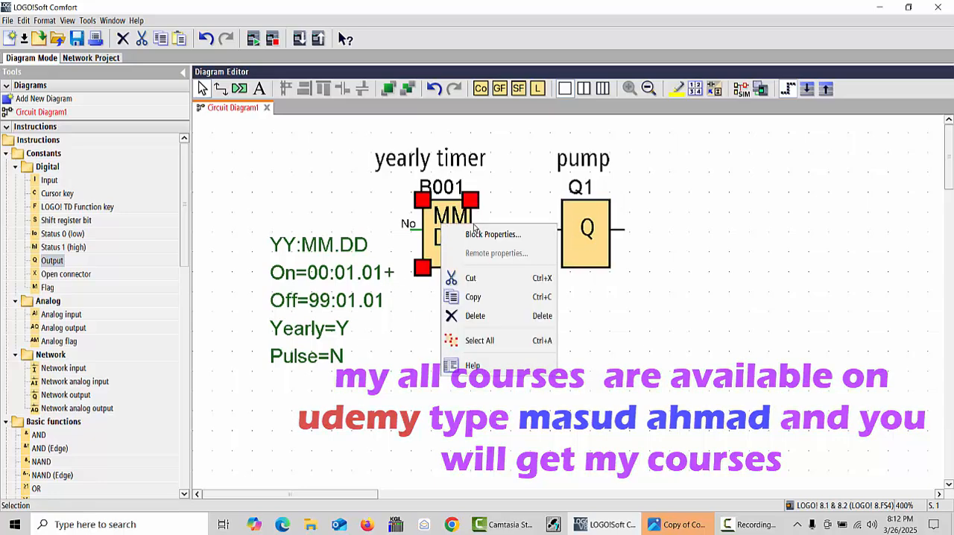
left_click(492, 235)
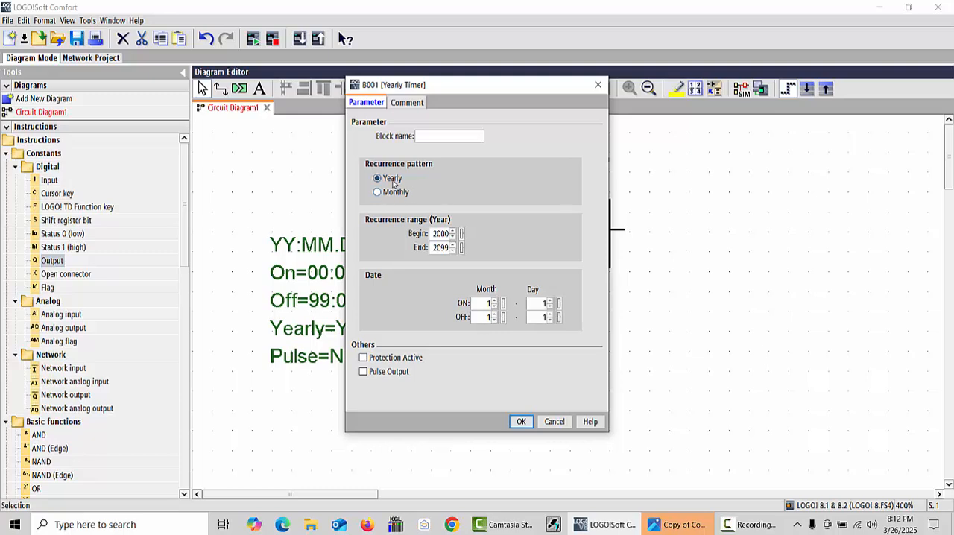
left_click(389, 194)
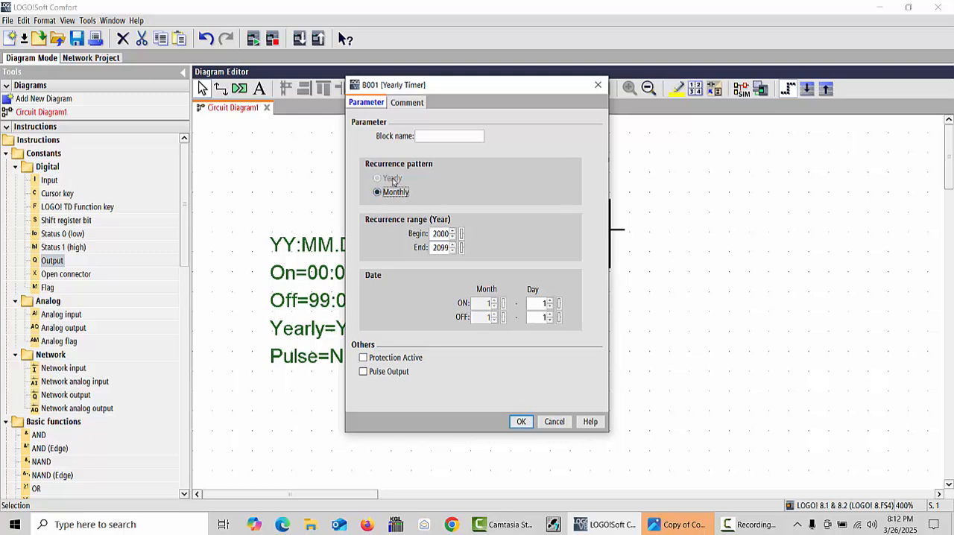
left_click(391, 179)
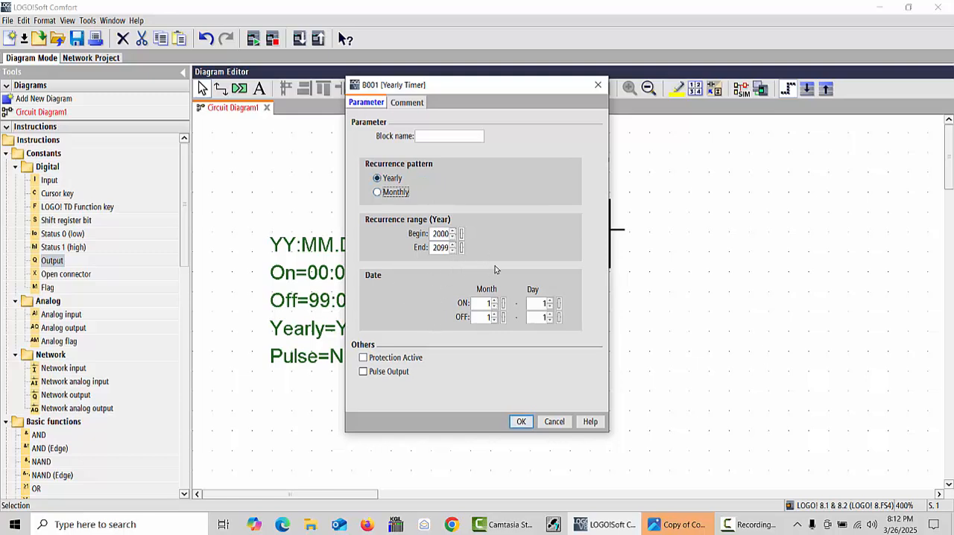
left_click(443, 247)
key("BackSpace")
type("0")
Set the timer's ON date to month 3, day 1 and its OFF date to month 4, day 2, and accept the parameters
left_click(493, 316)
left_click(493, 314)
left_click(550, 316)
left_click(493, 314)
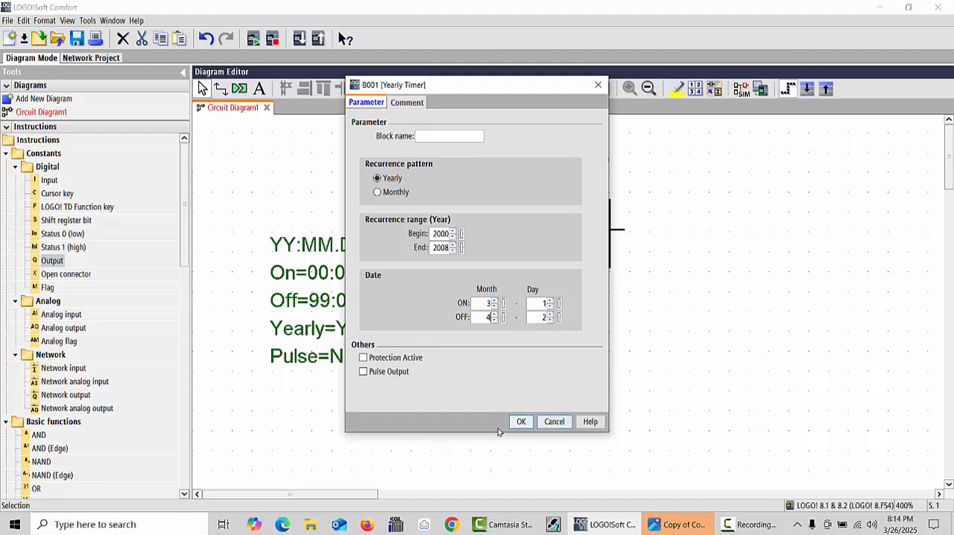
left_click(521, 422)
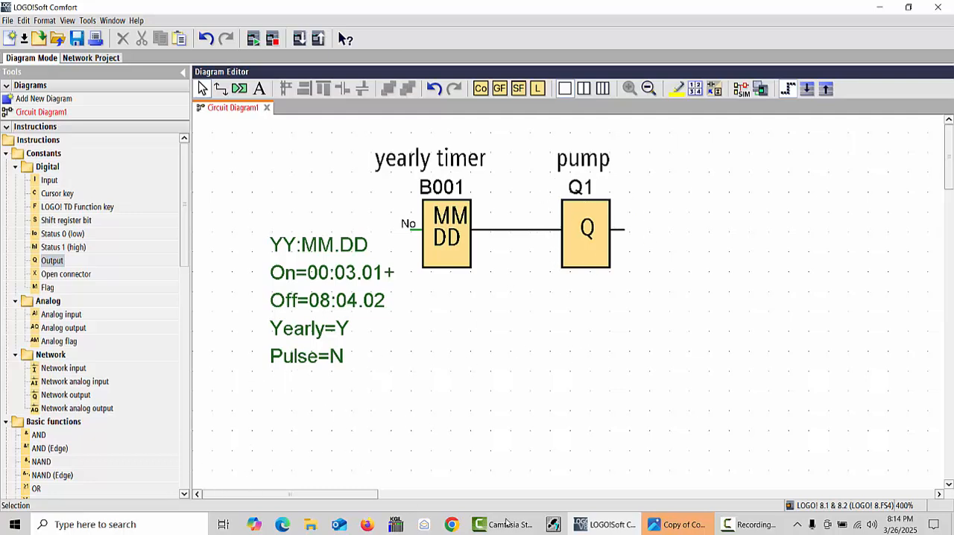
Start the circuit simulation and choose February as the month in the simulation clock's date calendar
left_click(742, 89)
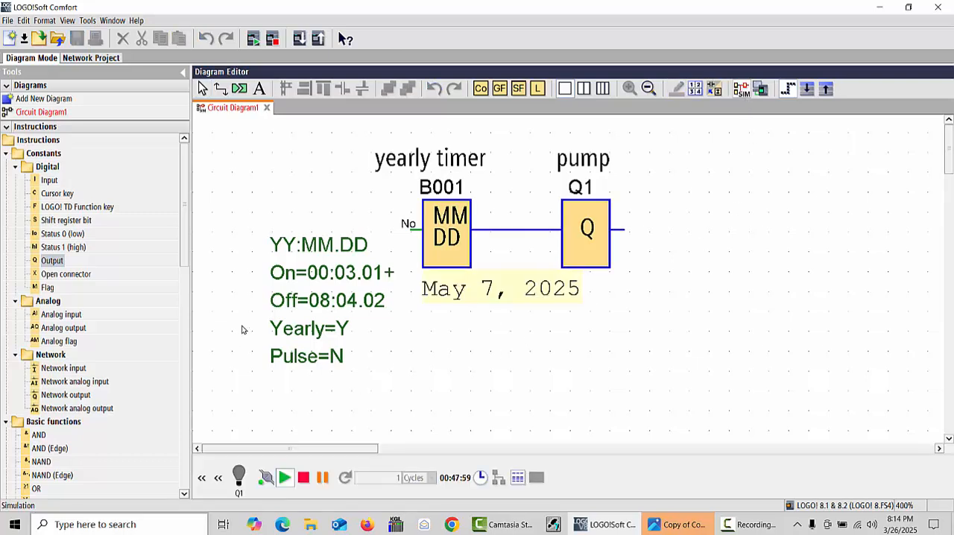
left_click(481, 478)
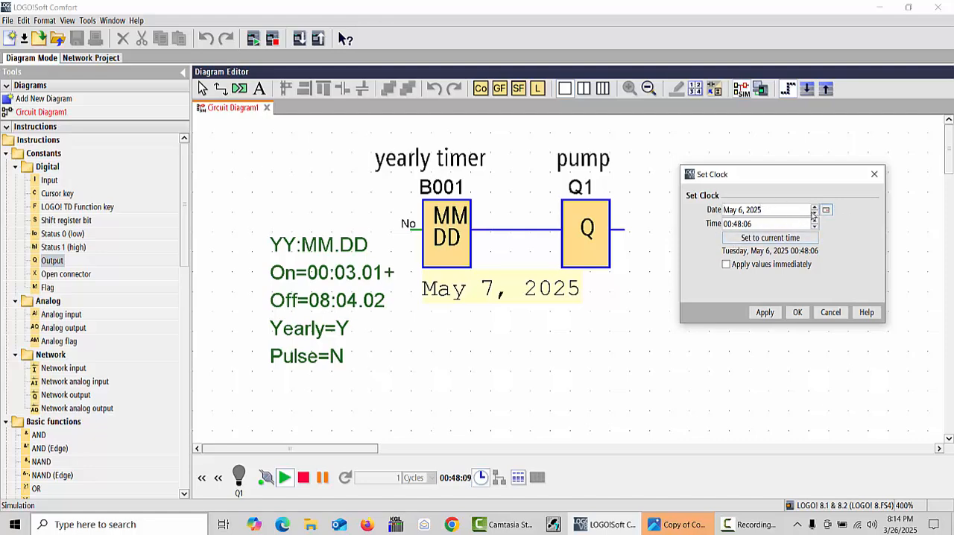
left_click(826, 209)
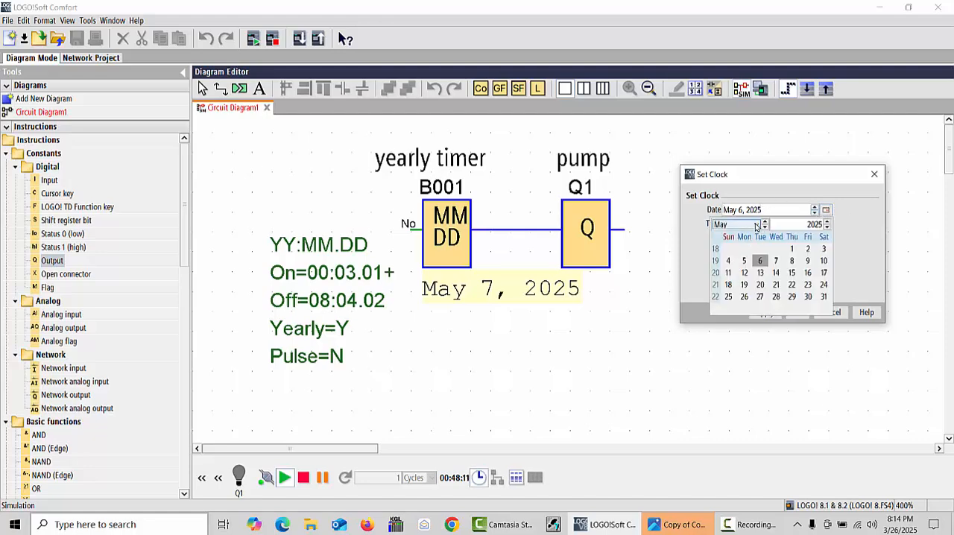
left_click(756, 225)
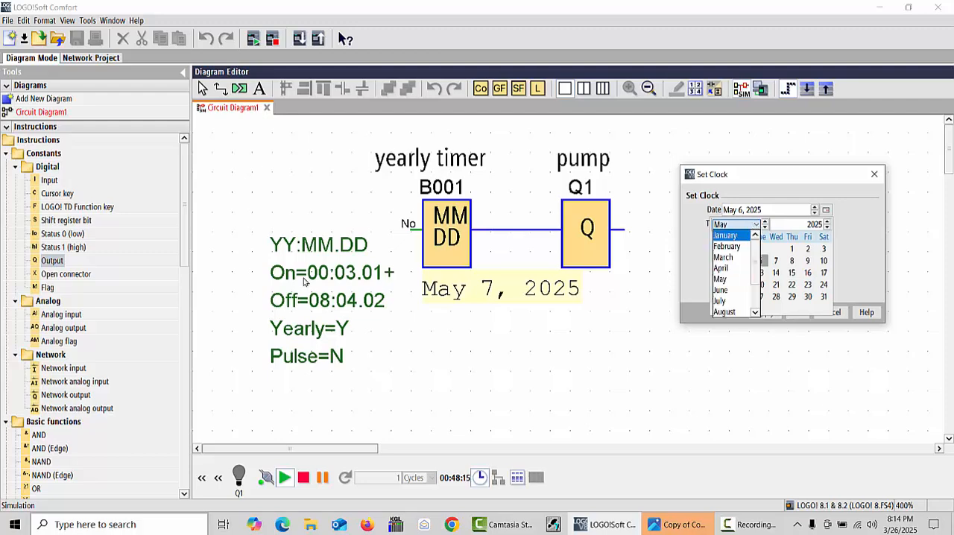
left_click(745, 247)
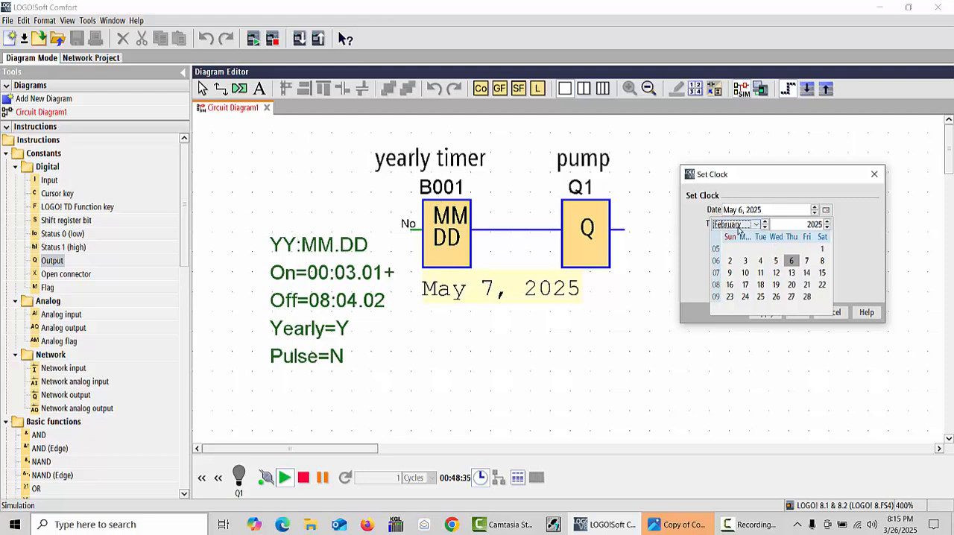
Set the simulation clock's year to 2000 and pick day 3 of February
left_click(827, 222)
left_click(827, 222)
left_click(827, 227)
left_click(827, 228)
left_click(827, 227)
left_click(826, 228)
left_click(827, 228)
left_click(827, 227)
left_click(826, 227)
left_click(826, 227)
left_click(826, 227)
left_click(826, 228)
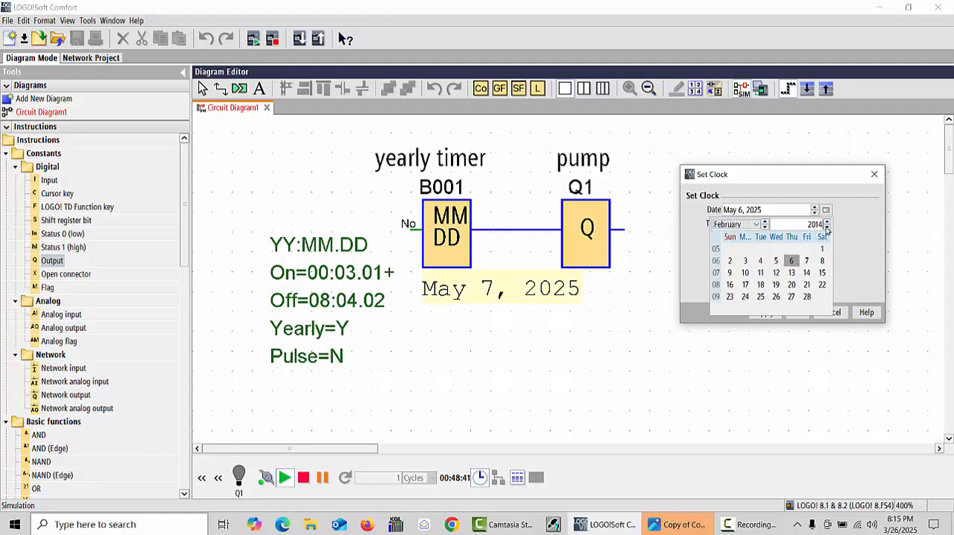
left_click(827, 227)
left_click(827, 227)
left_click(827, 228)
left_click(827, 227)
left_click(826, 228)
left_click(827, 228)
left_click(826, 228)
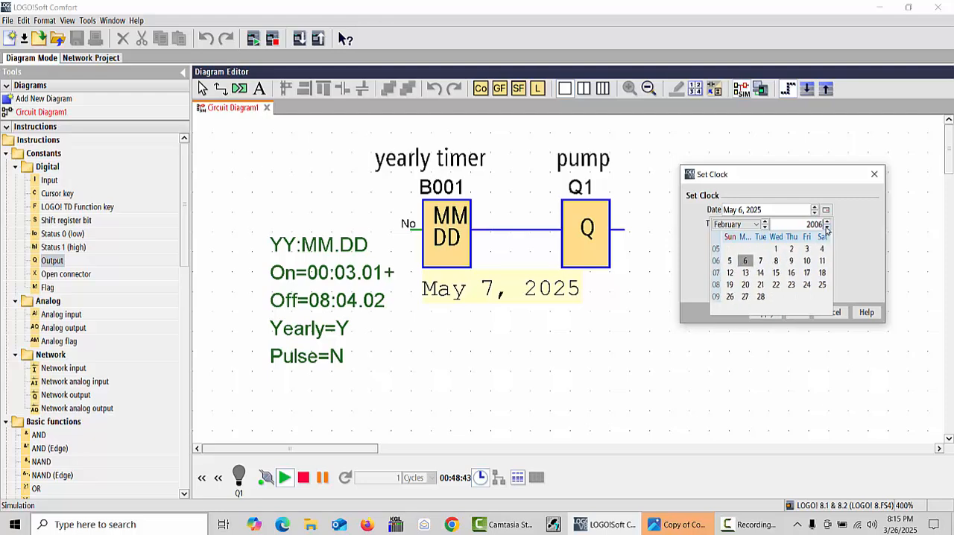
left_click(827, 228)
left_click(827, 227)
left_click(827, 228)
left_click(827, 227)
left_click(827, 227)
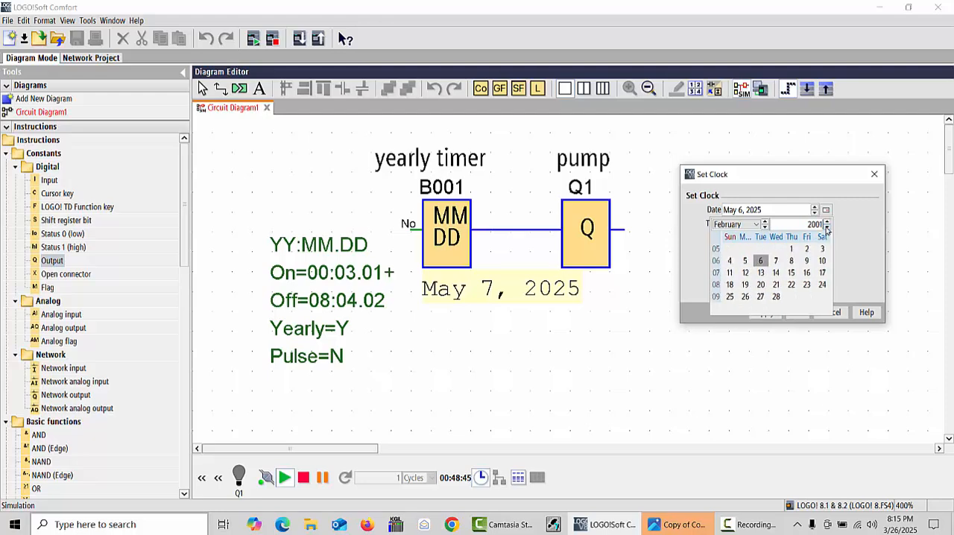
left_click(827, 228)
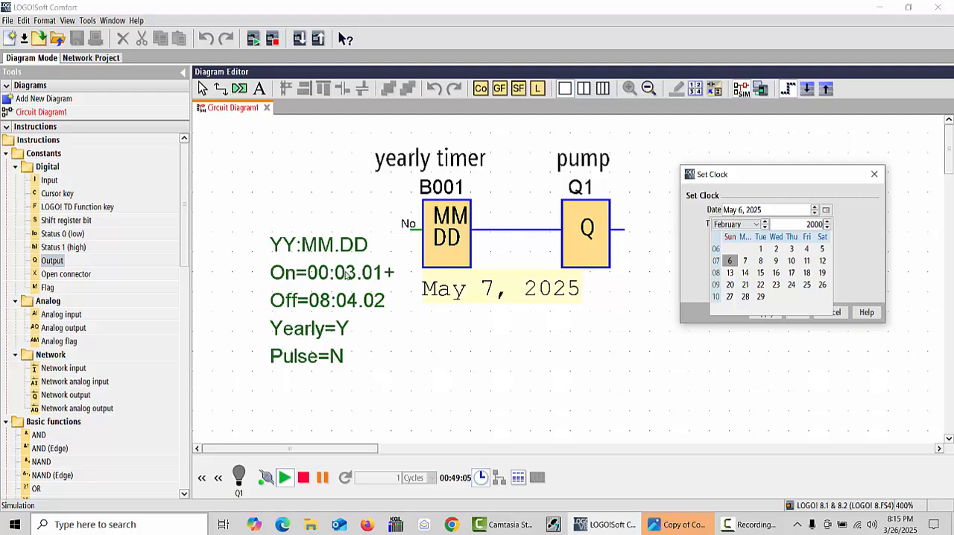
left_click(791, 249)
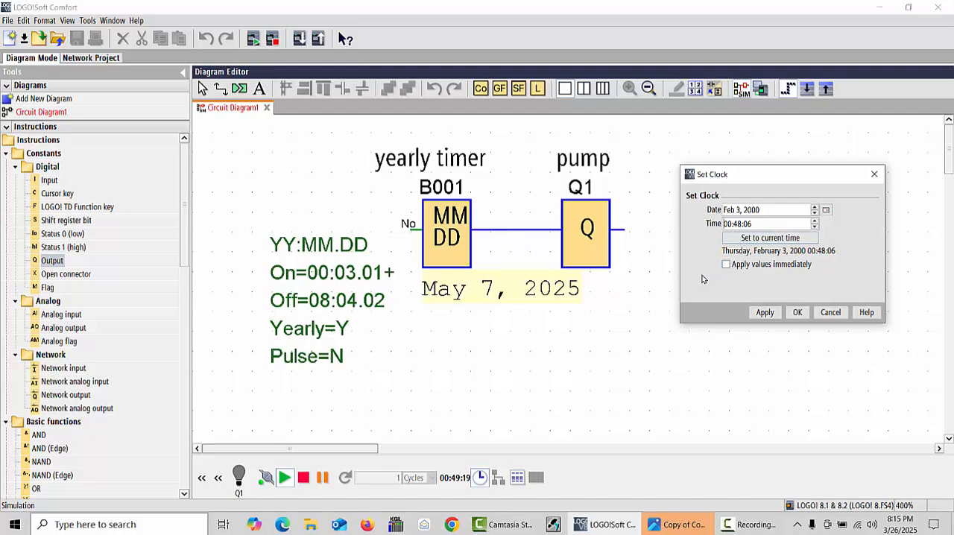
Set the simulation clock's time to 23:59:50 and apply the new date and time
key("BackSpace")
key("BackSpace")
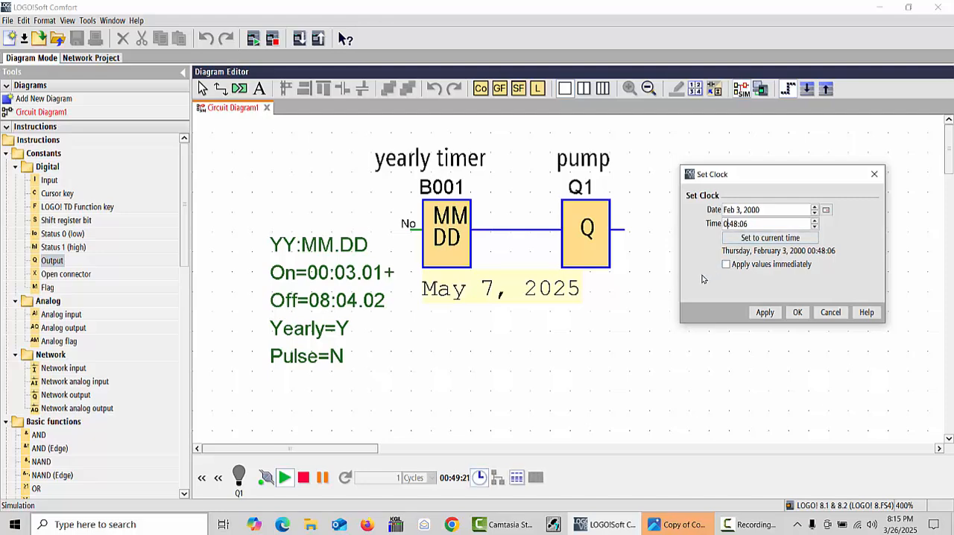
type("23")
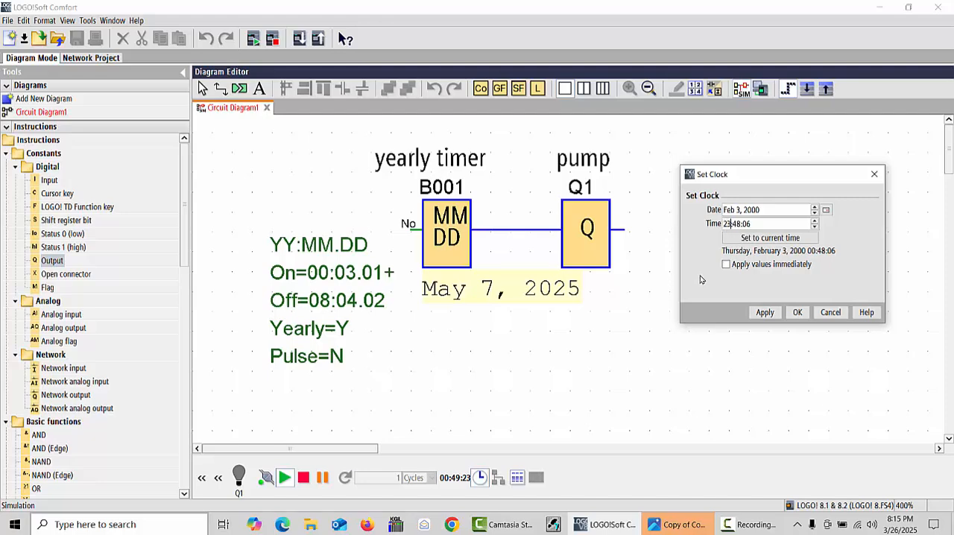
left_click(736, 224)
key("Delete")
key("BackSpace")
type("5")
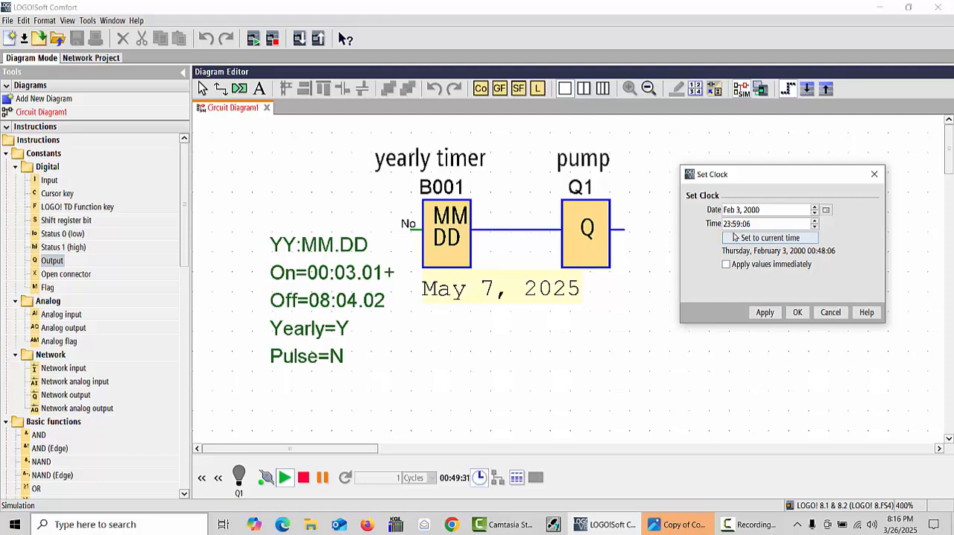
type("9")
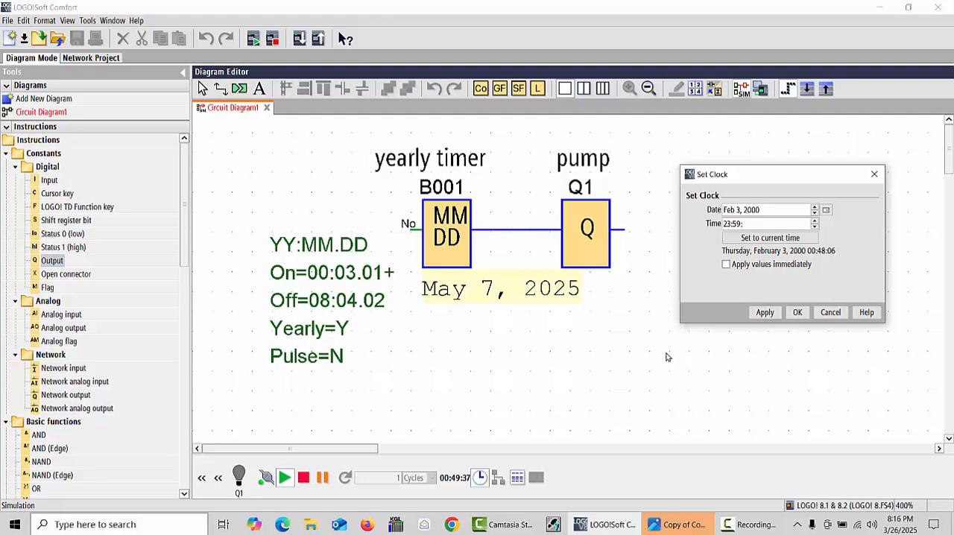
type("0")
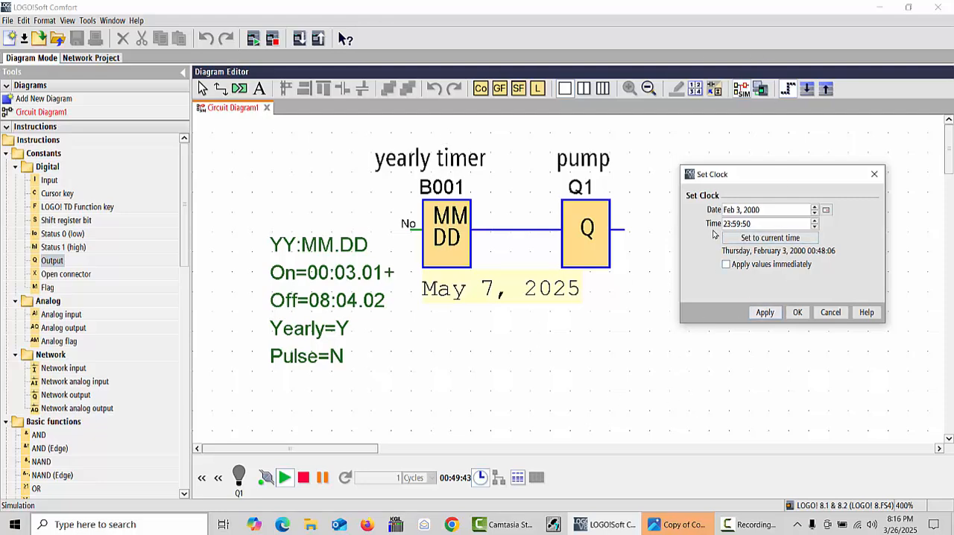
left_click(764, 313)
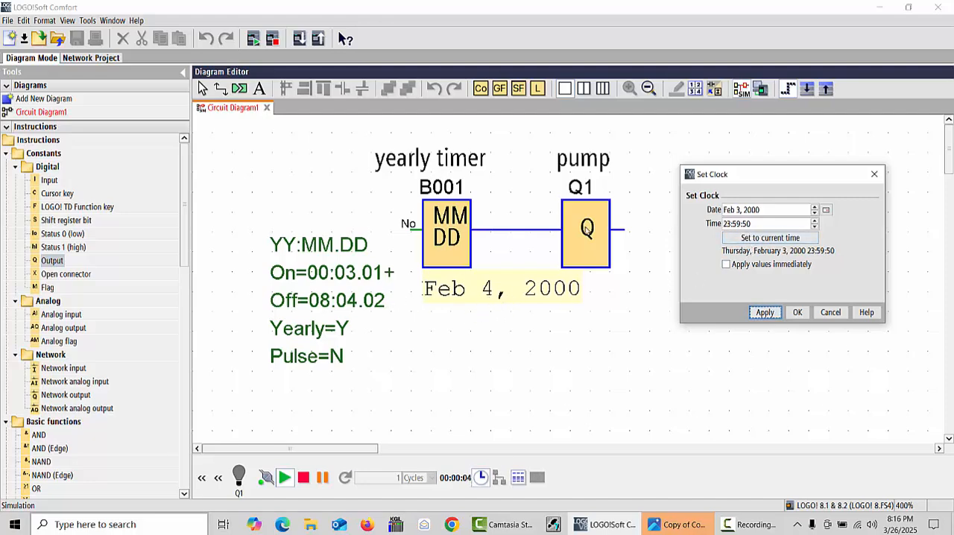
Set the simulation clock's date to February 29, 2000 and apply it
left_click(826, 211)
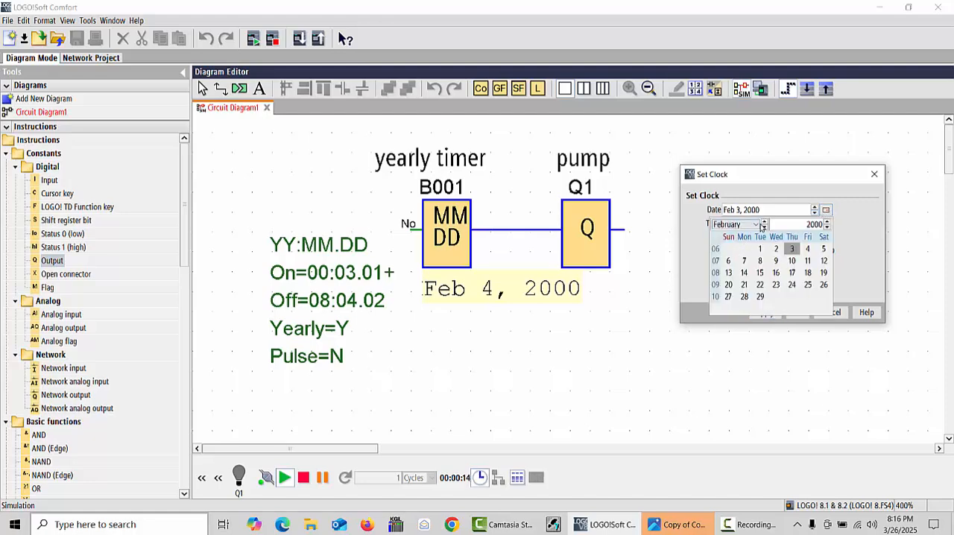
left_click(766, 223)
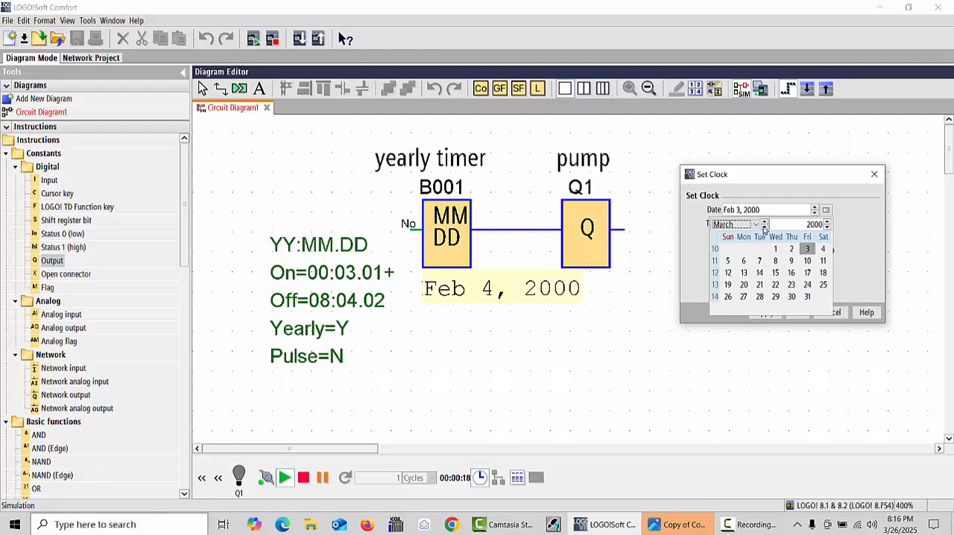
left_click(764, 228)
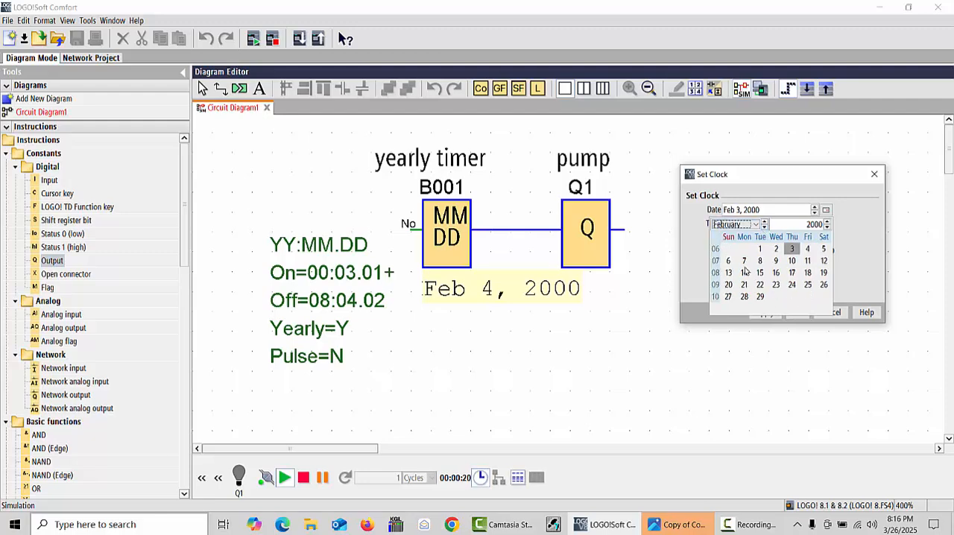
left_click(744, 297)
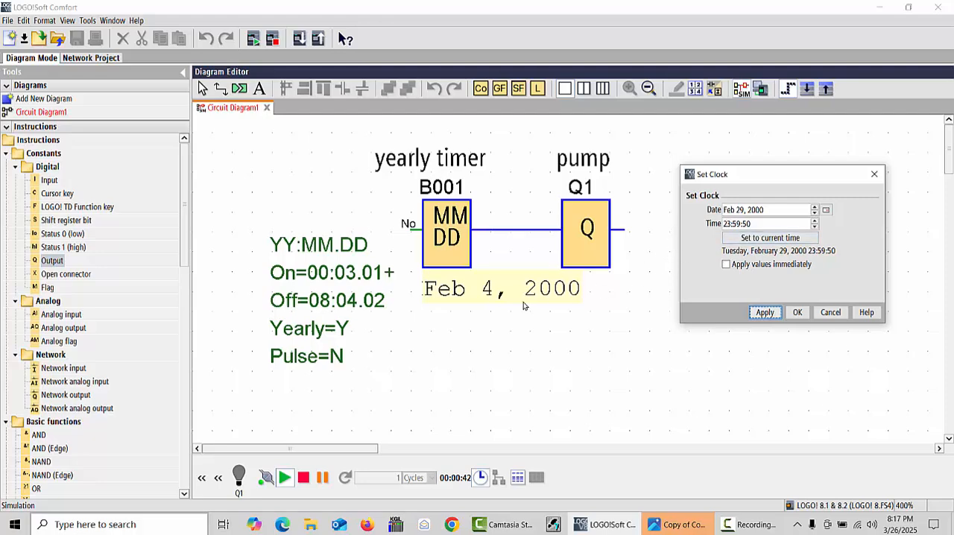
left_click(765, 313)
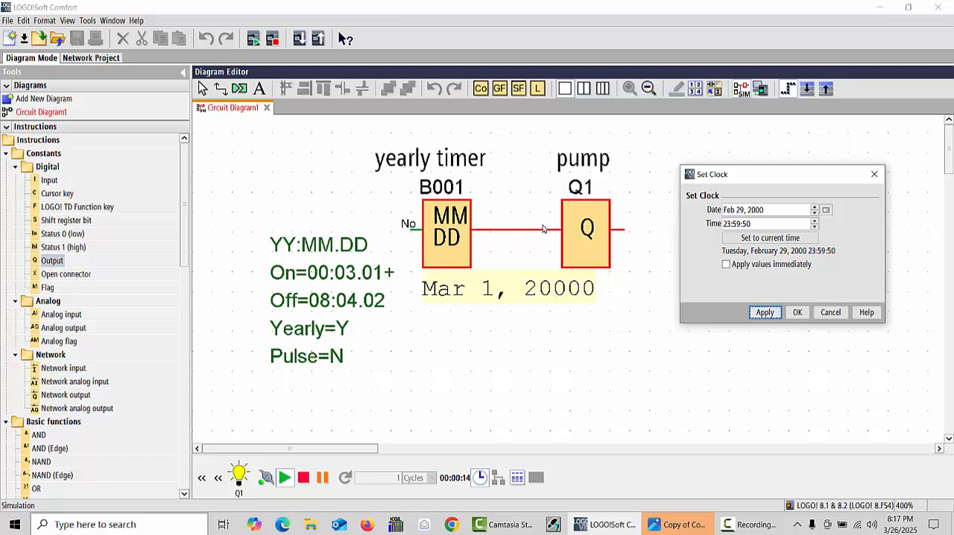
Advance the year to 2008 in the simulation clock's date calendar
left_click(826, 210)
left_click(826, 221)
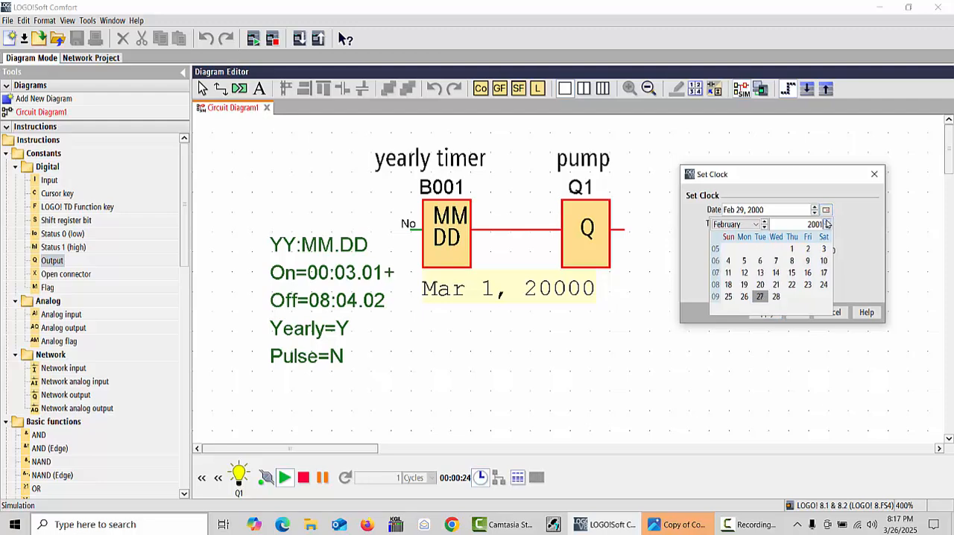
left_click(826, 221)
left_click(826, 222)
left_click(826, 222)
left_click(826, 221)
left_click(828, 222)
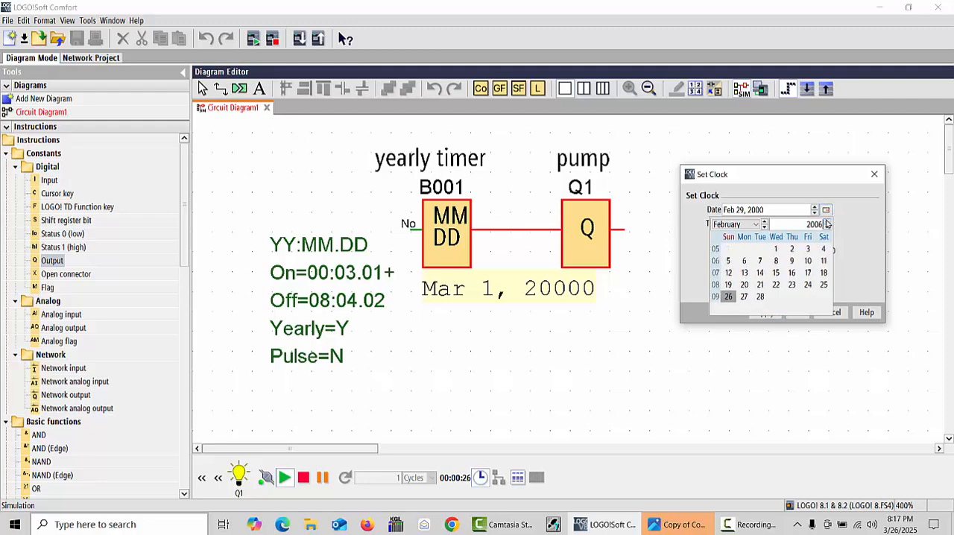
left_click(828, 221)
left_click(827, 222)
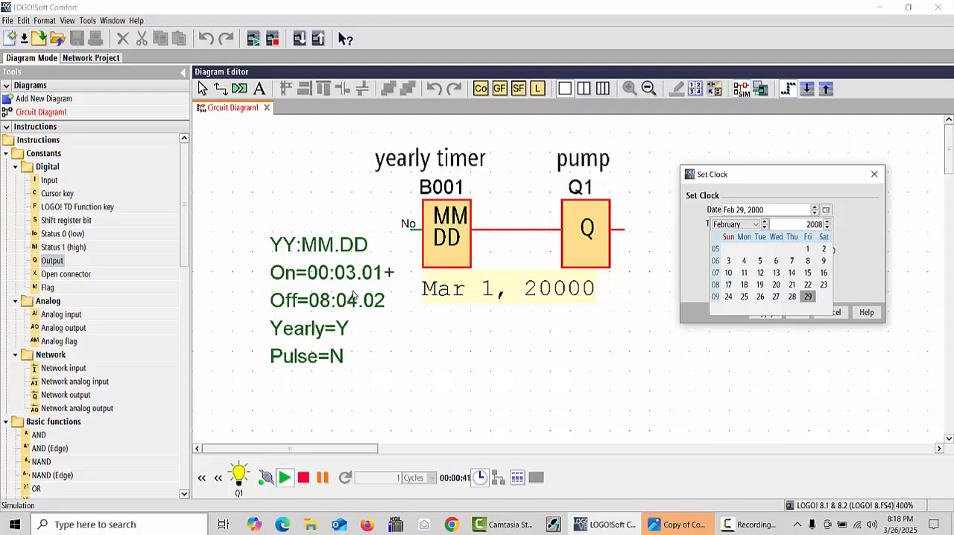
Change the simulation clock's month to March, pick day 1 of 2008, and apply the date
left_click(764, 228)
left_click(764, 227)
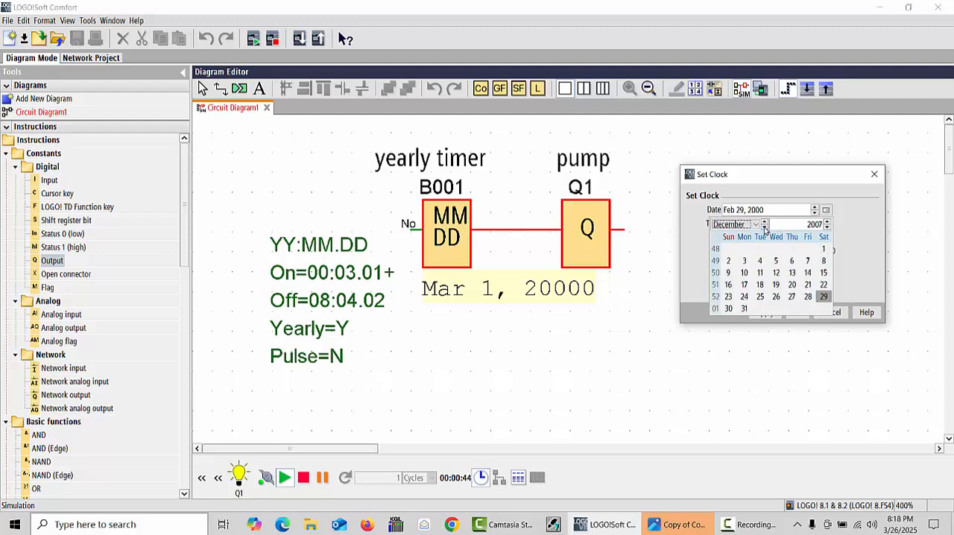
left_click(765, 223)
left_click(765, 222)
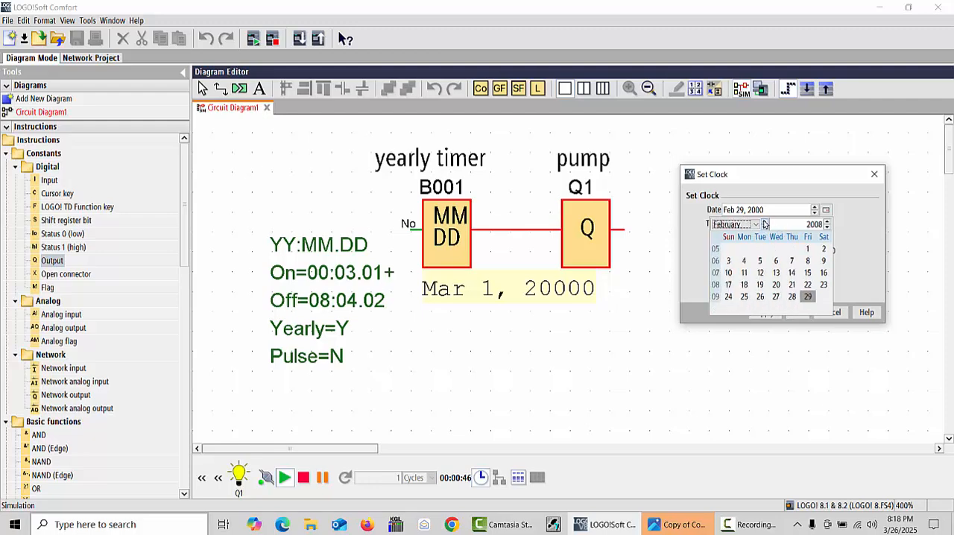
left_click(765, 222)
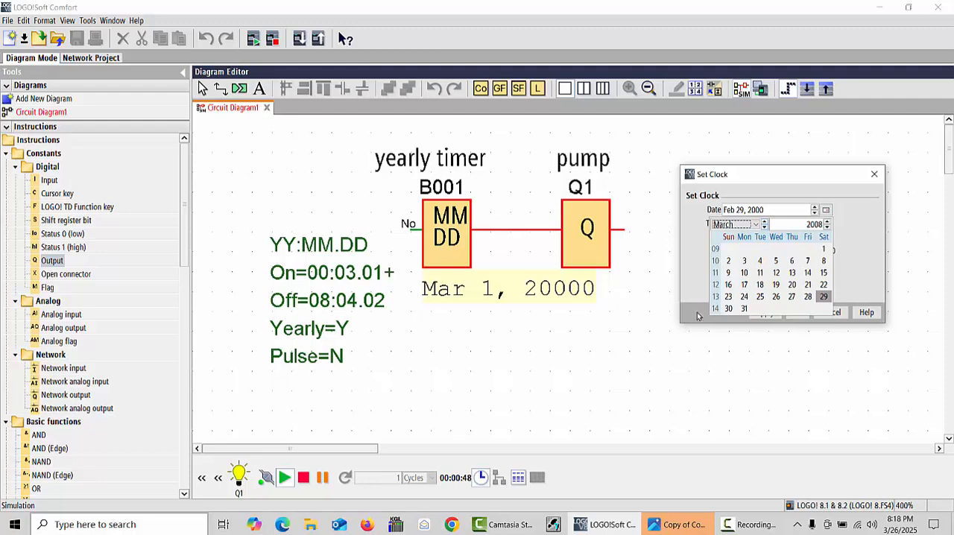
left_click(744, 308)
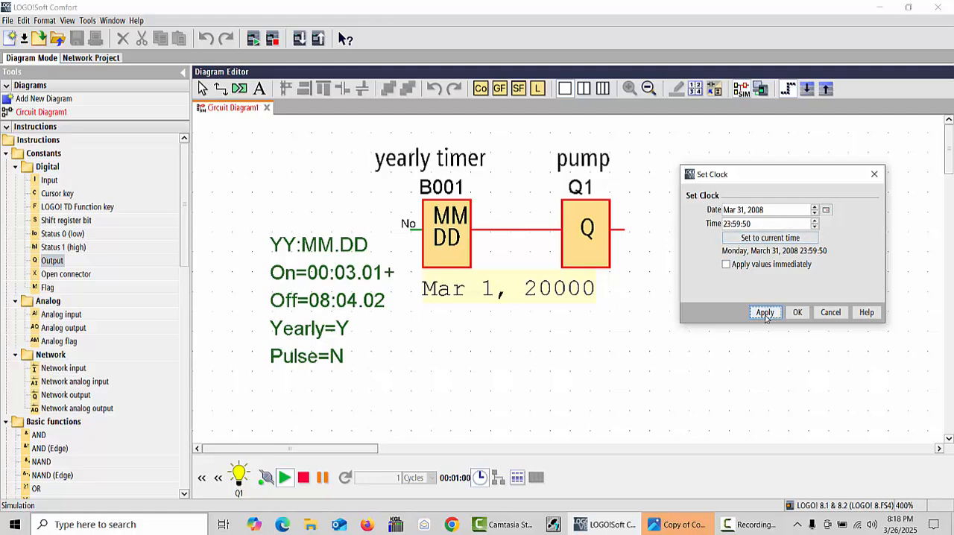
left_click(826, 210)
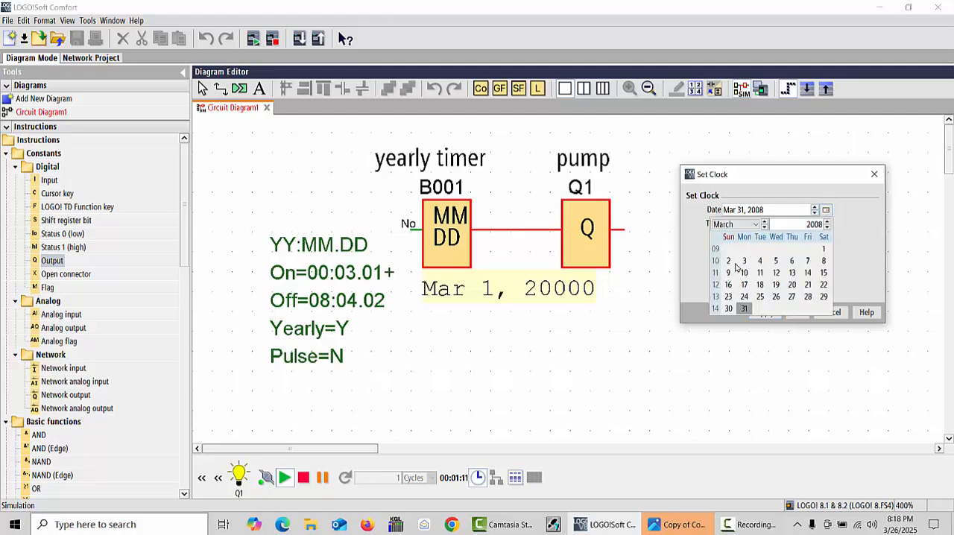
left_click(823, 250)
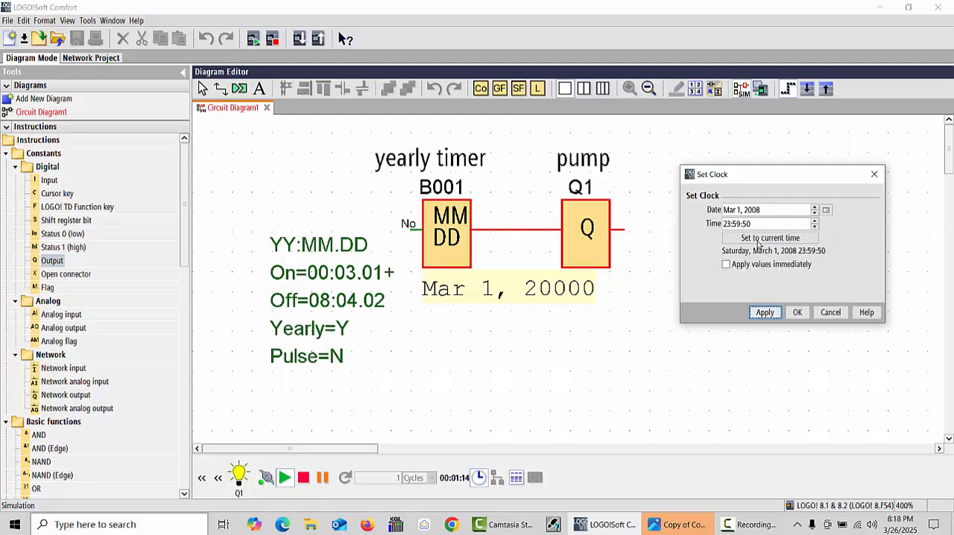
left_click(765, 312)
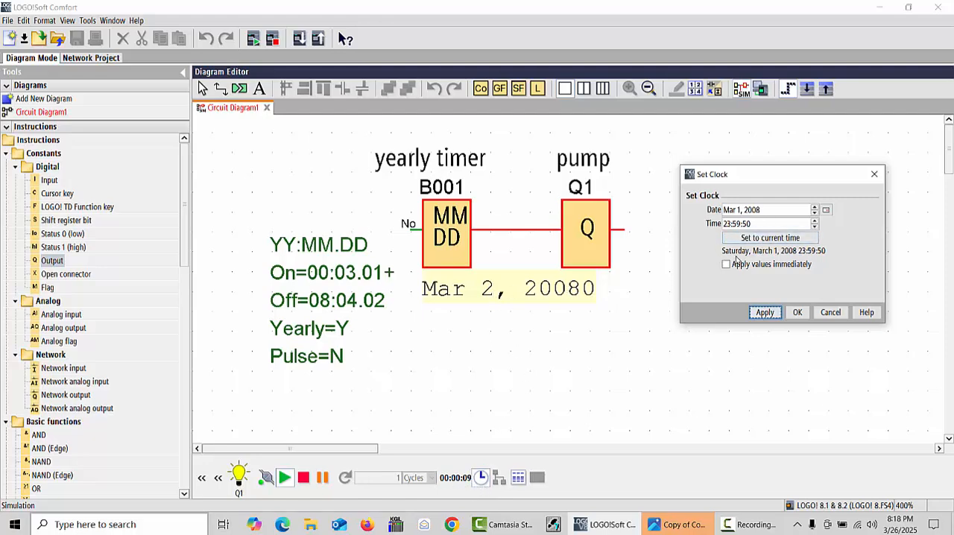
Set the simulation clock's date to April 1, 2008 and apply it
left_click(740, 210)
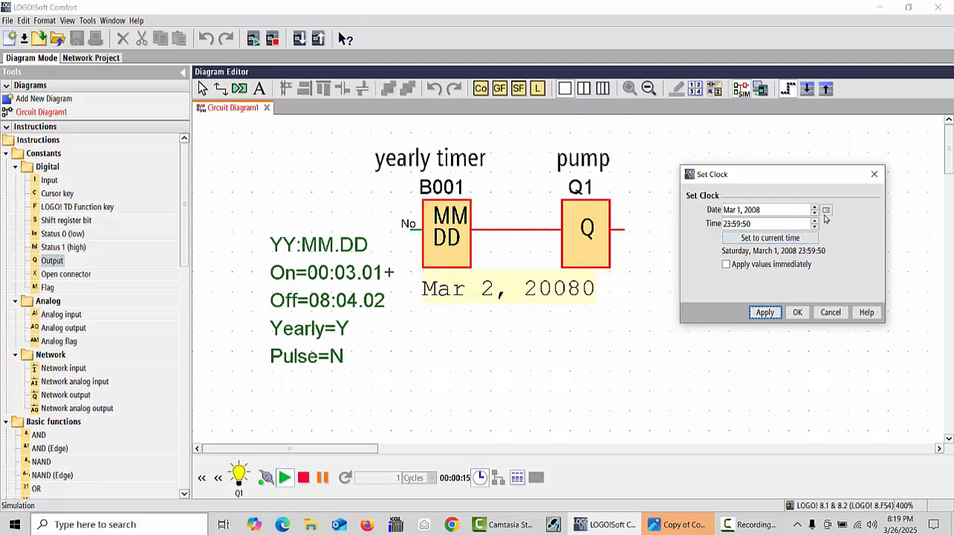
left_click(827, 211)
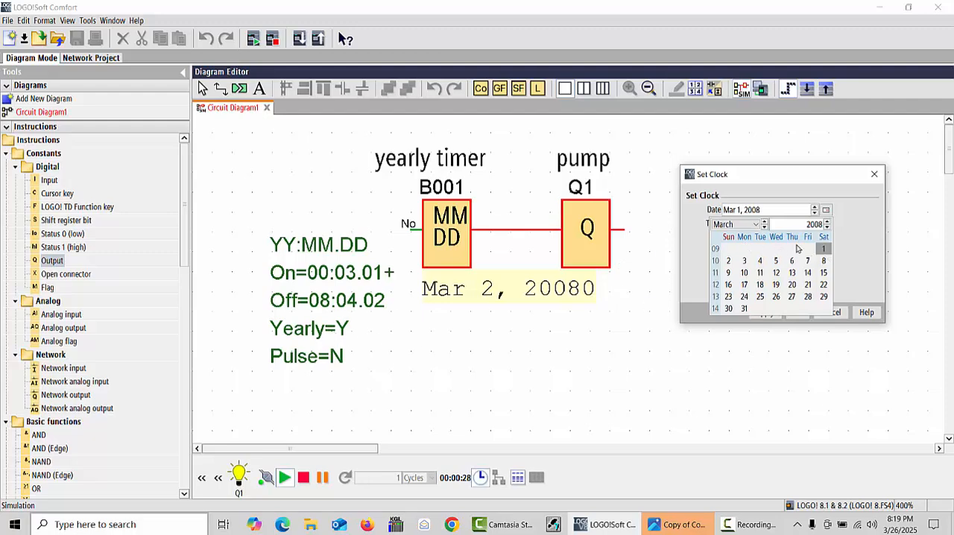
left_click(766, 223)
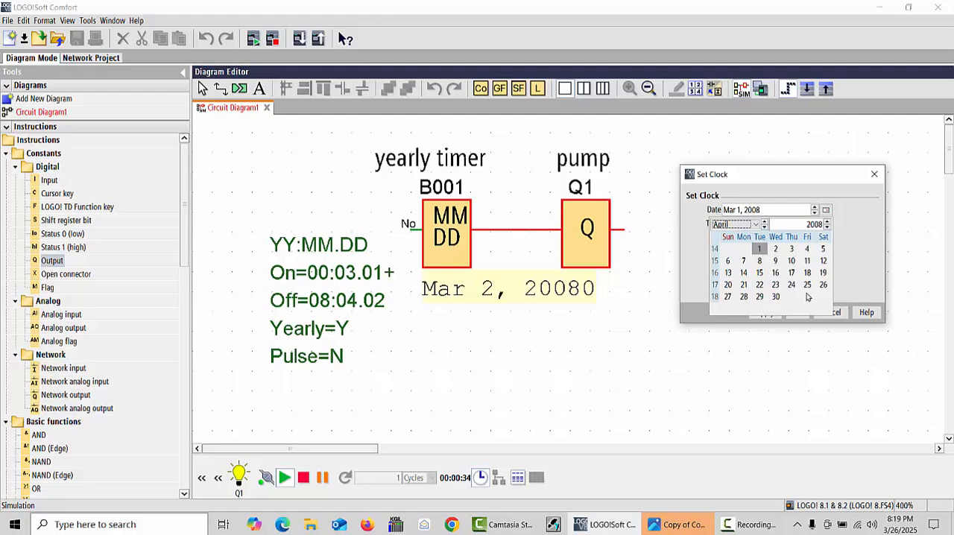
left_click(760, 251)
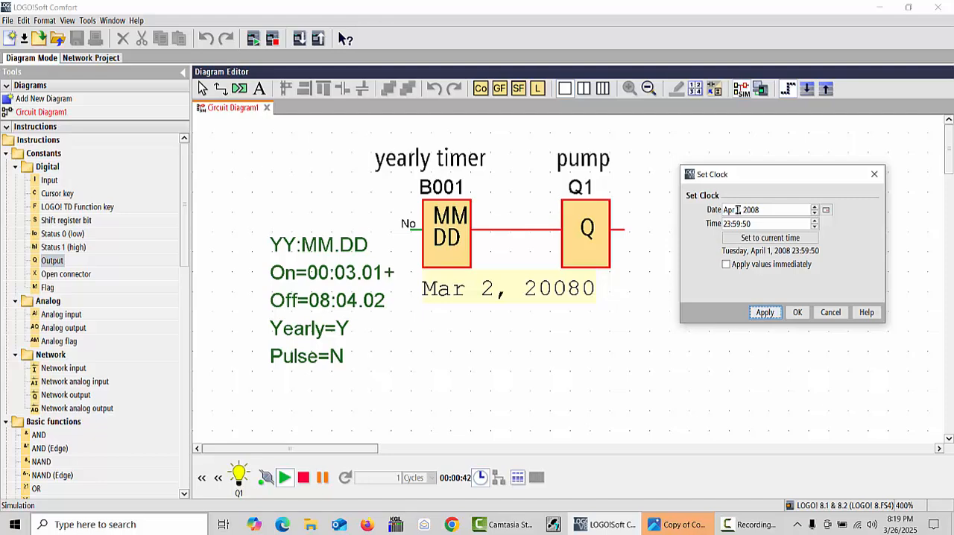
left_click(764, 310)
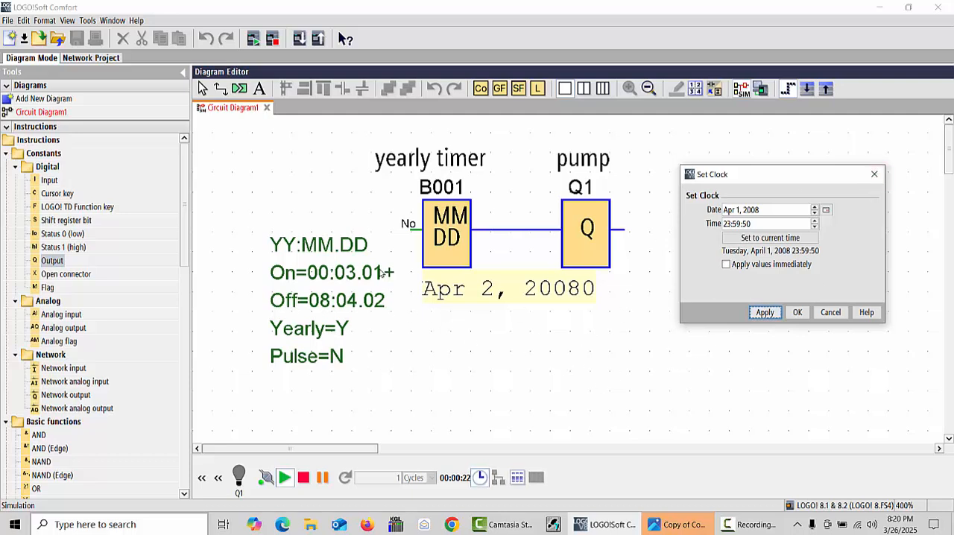
Open the block properties of the yearly timer and switch its recurrence pattern to Monthly
left_click(447, 242)
right_click(447, 243)
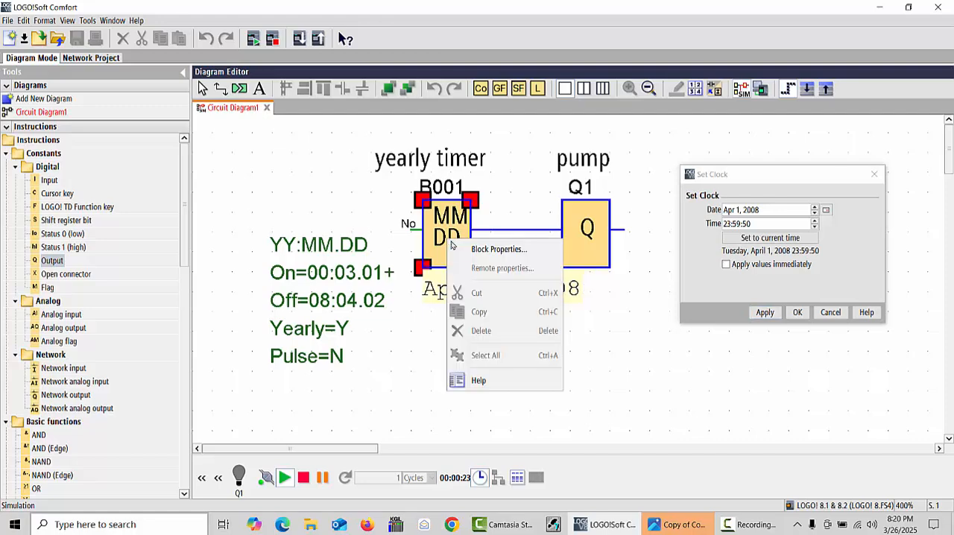
left_click(491, 249)
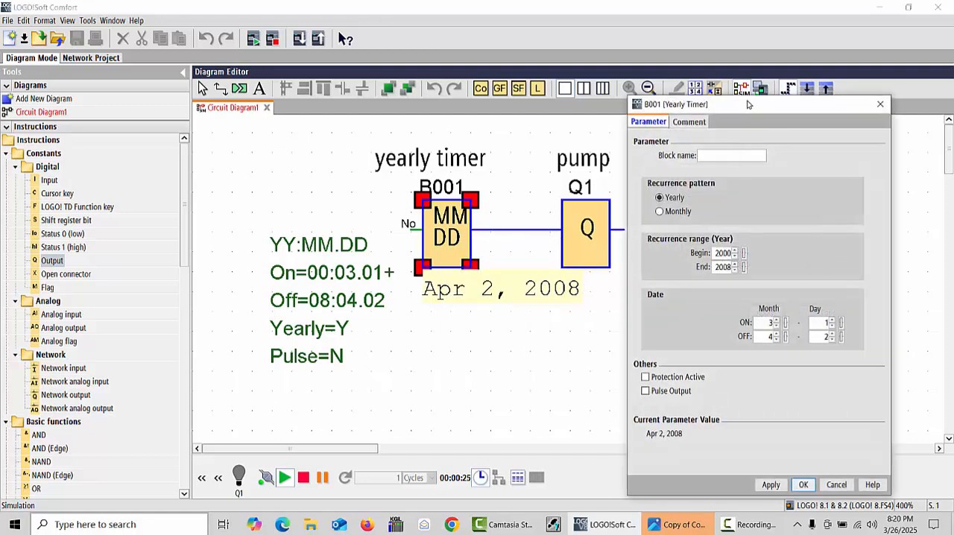
left_click_drag(749, 104, 403, 121)
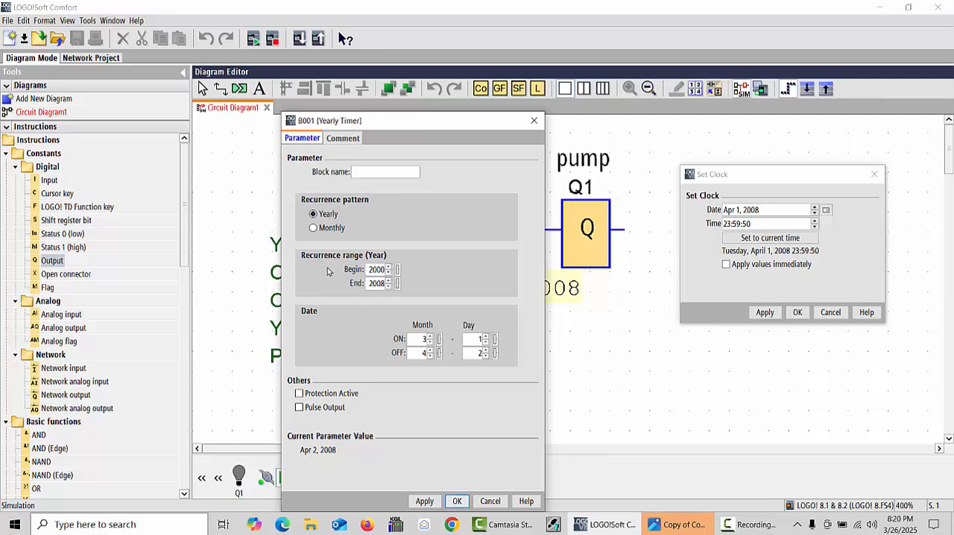
left_click(314, 228)
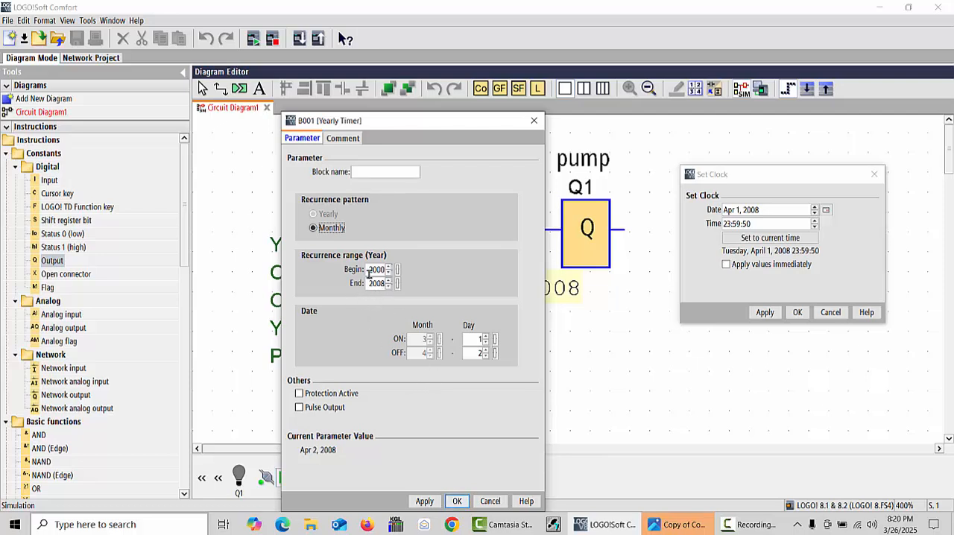
Set the timer's ON day to 3 and OFF day to 4, and accept the parameters
left_click(486, 339)
left_click(425, 501)
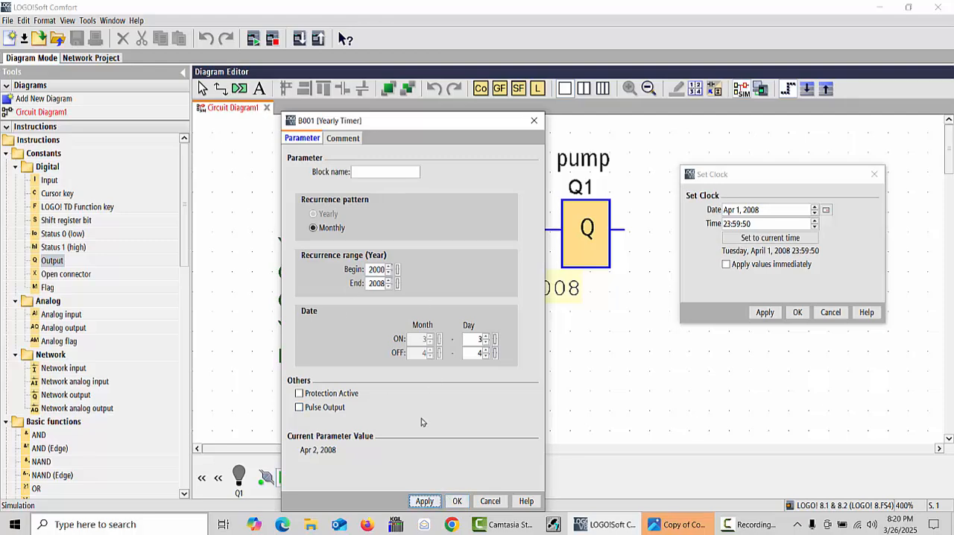
left_click(457, 501)
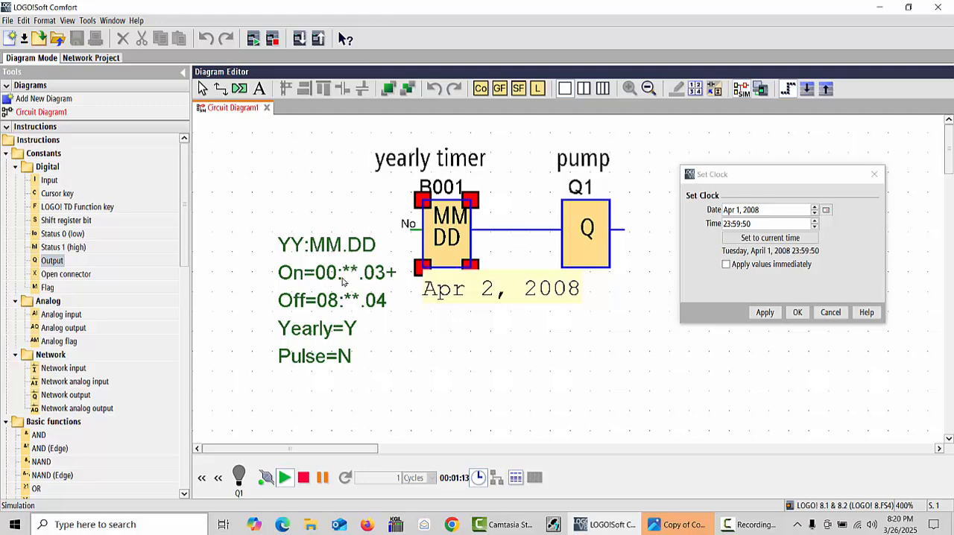
Change the simulation clock's date to February 2, 2000
left_click(826, 211)
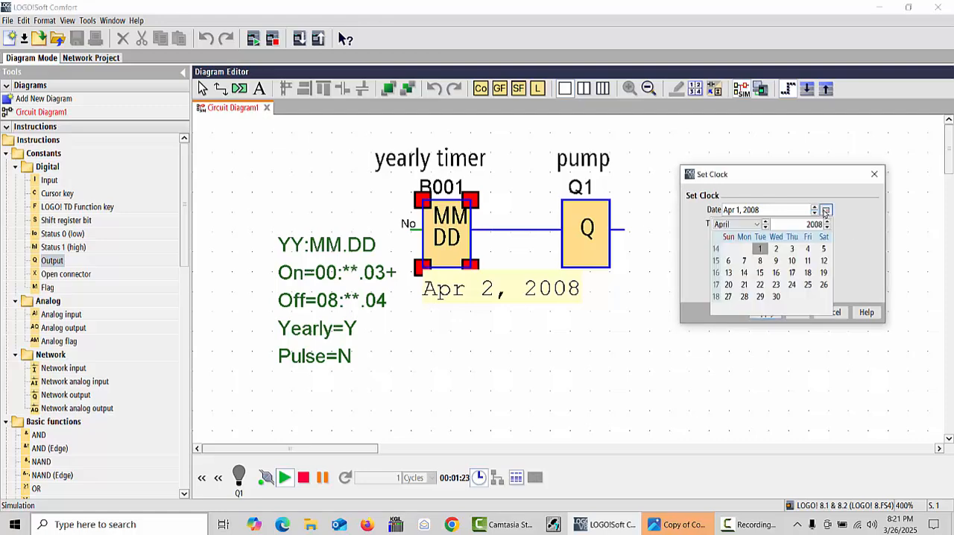
left_click(766, 227)
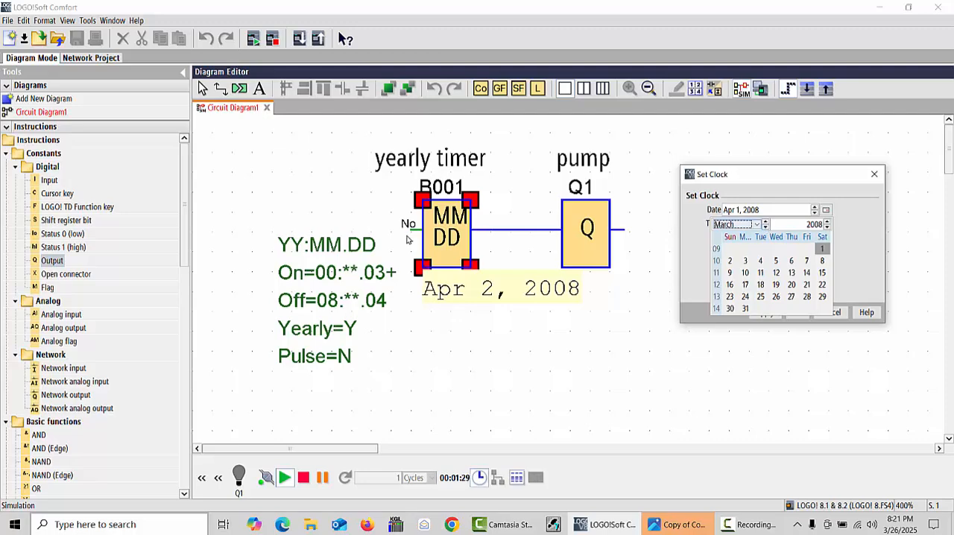
left_click(765, 227)
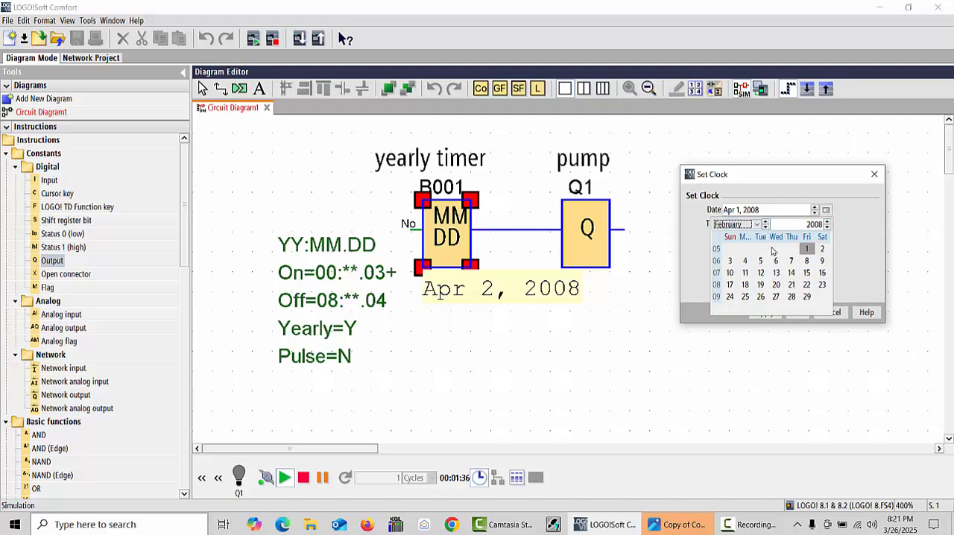
left_click(828, 228)
left_click(828, 228)
left_click(828, 228)
left_click(827, 228)
left_click(828, 228)
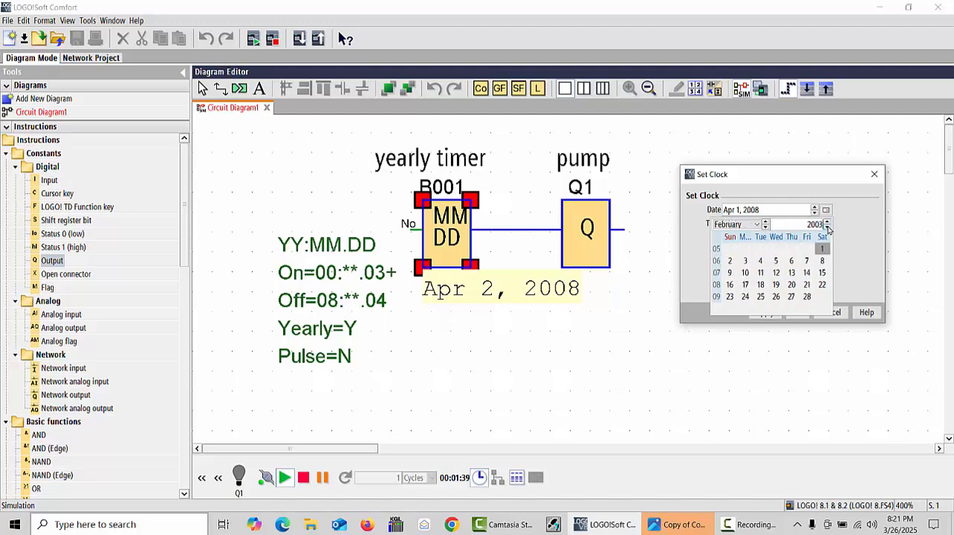
left_click(827, 229)
left_click(827, 229)
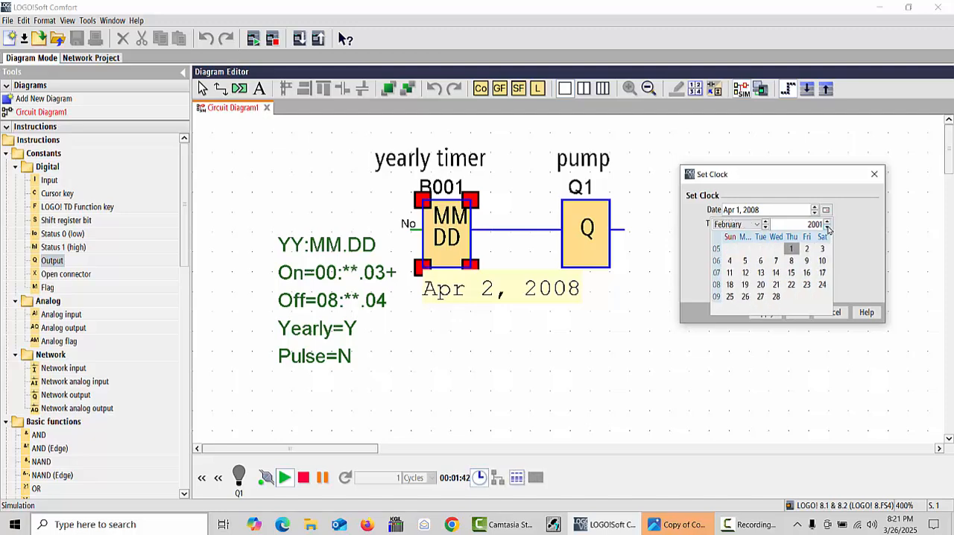
left_click(827, 228)
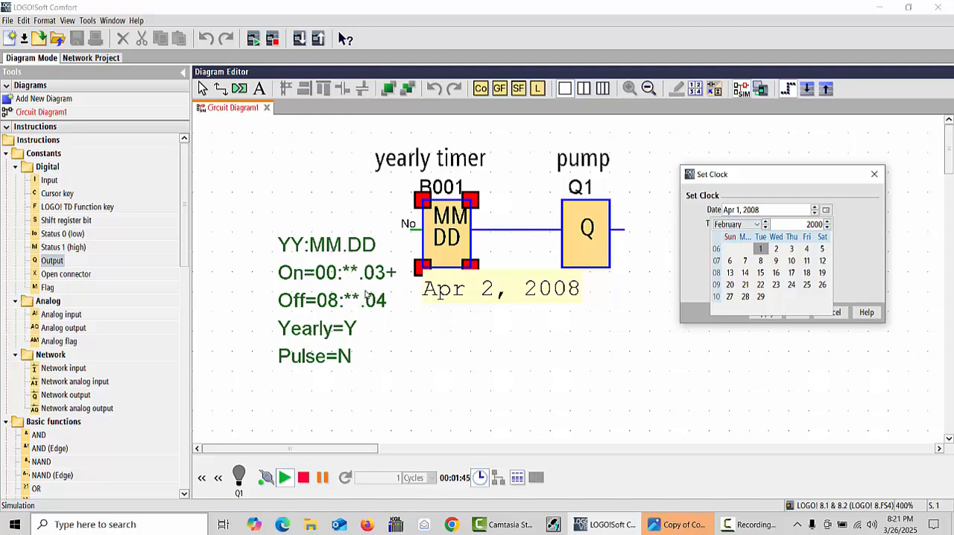
left_click(777, 249)
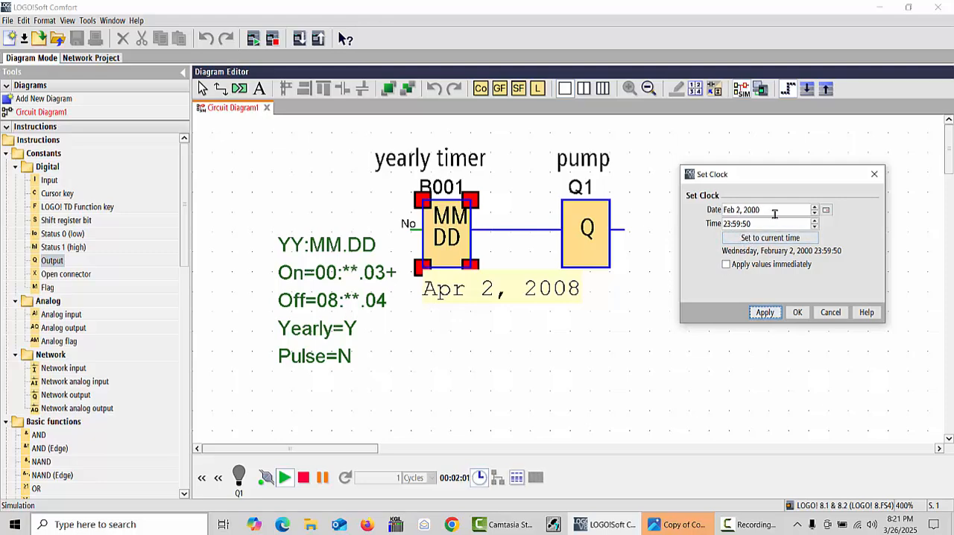
Set the simulation clock's date to February 29, 2000 and apply it with the time at 23:59:50
left_click(826, 210)
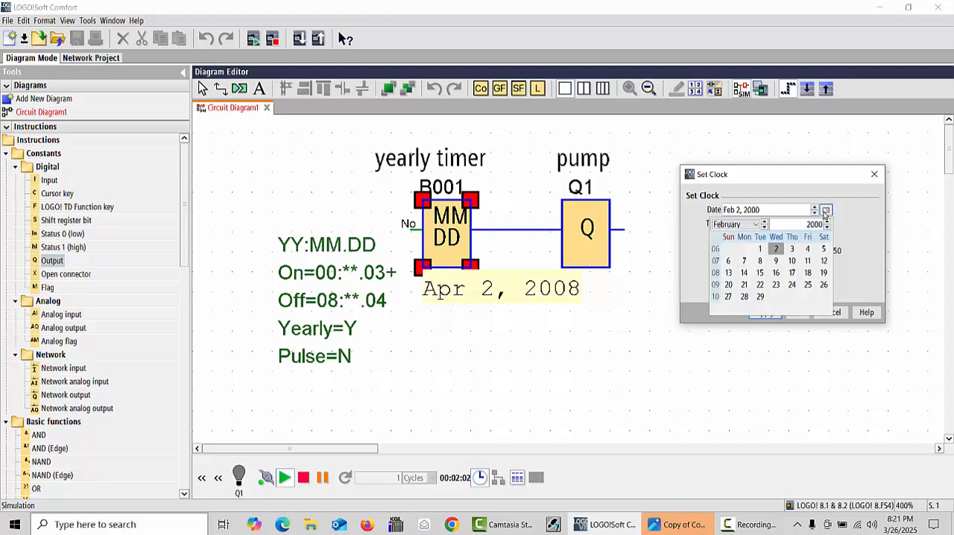
left_click(761, 297)
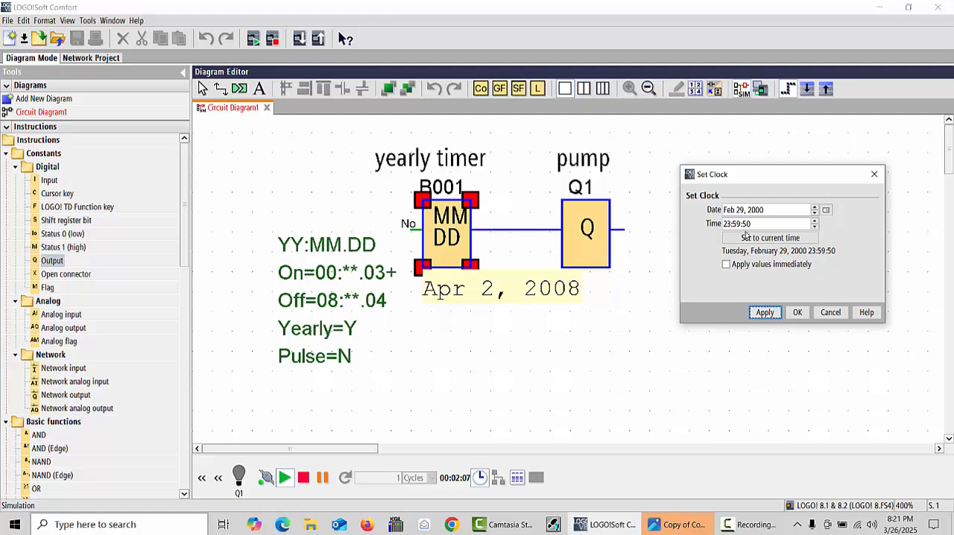
left_click(766, 313)
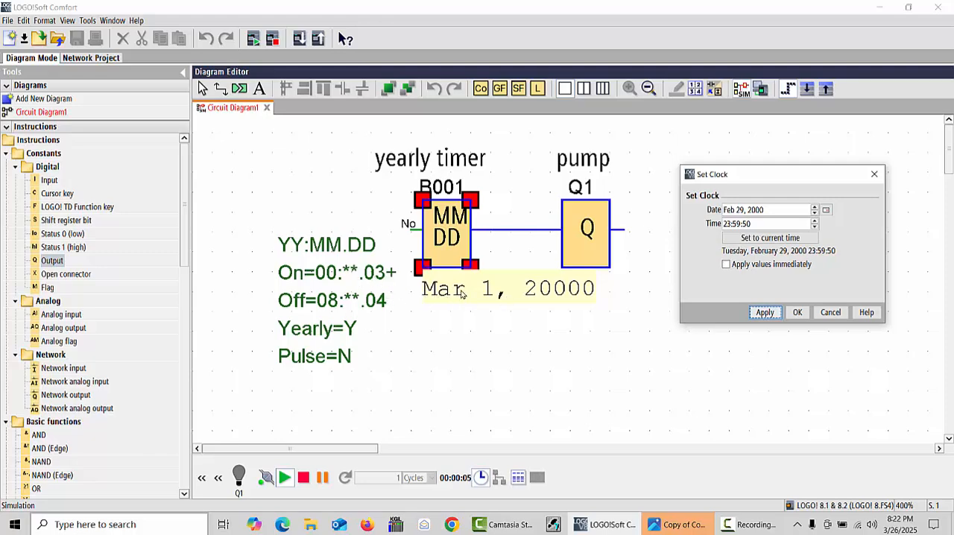
left_click(535, 302)
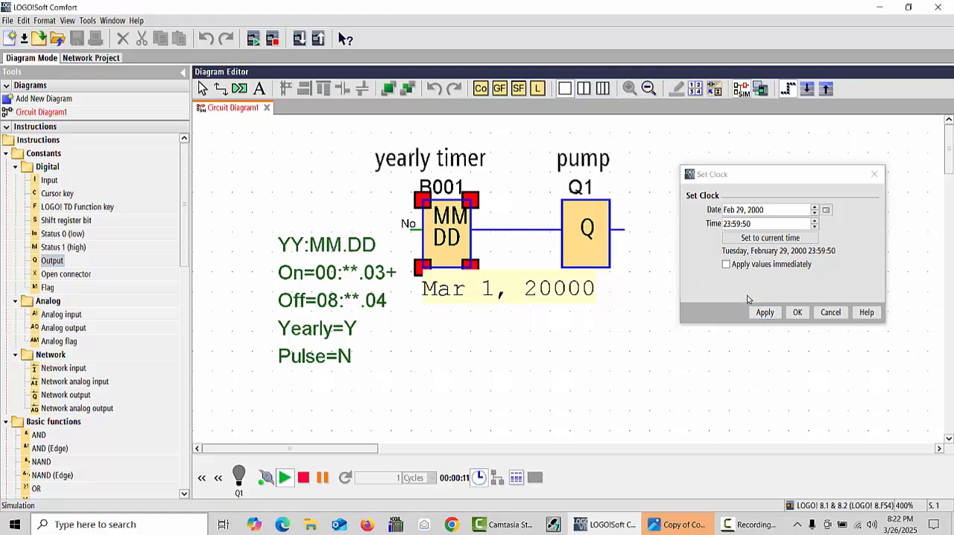
Set the simulation clock's date to February 3, 2000 and apply it
left_click(826, 211)
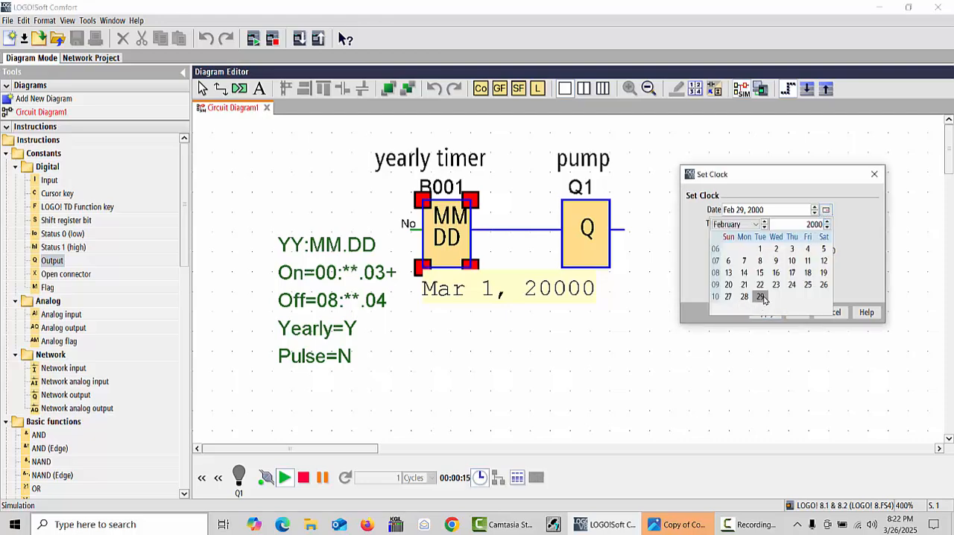
left_click(792, 251)
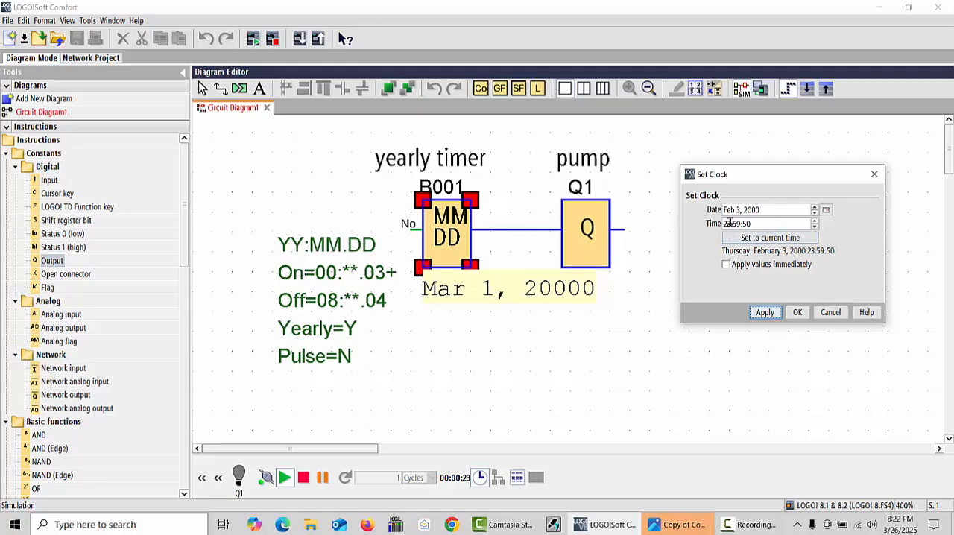
left_click(762, 312)
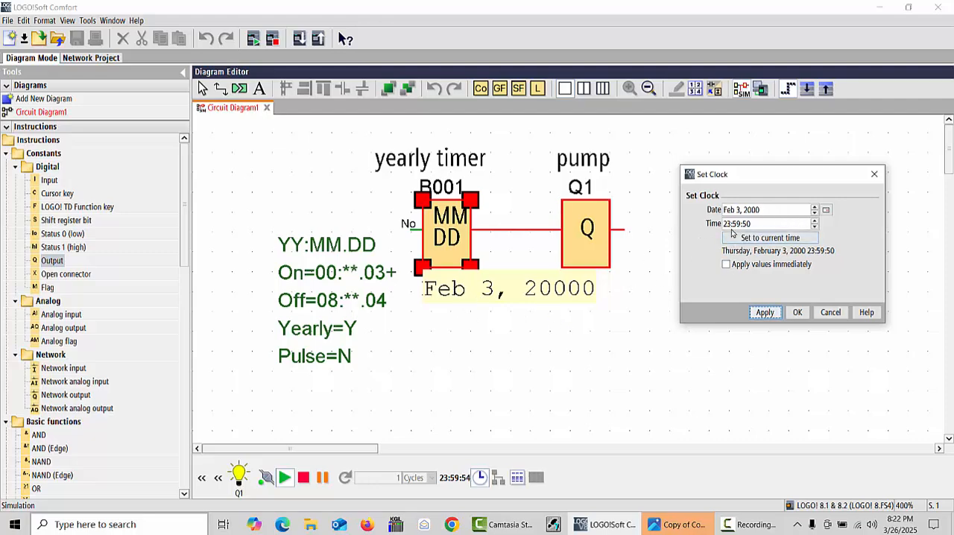
Move the simulation clock to the last day of February 2000 and apply the date
left_click(826, 210)
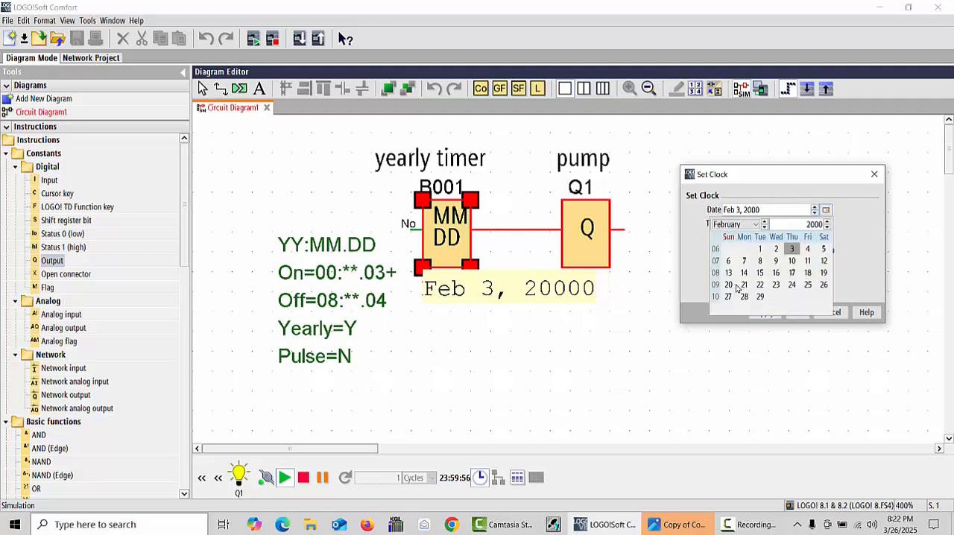
left_click(760, 297)
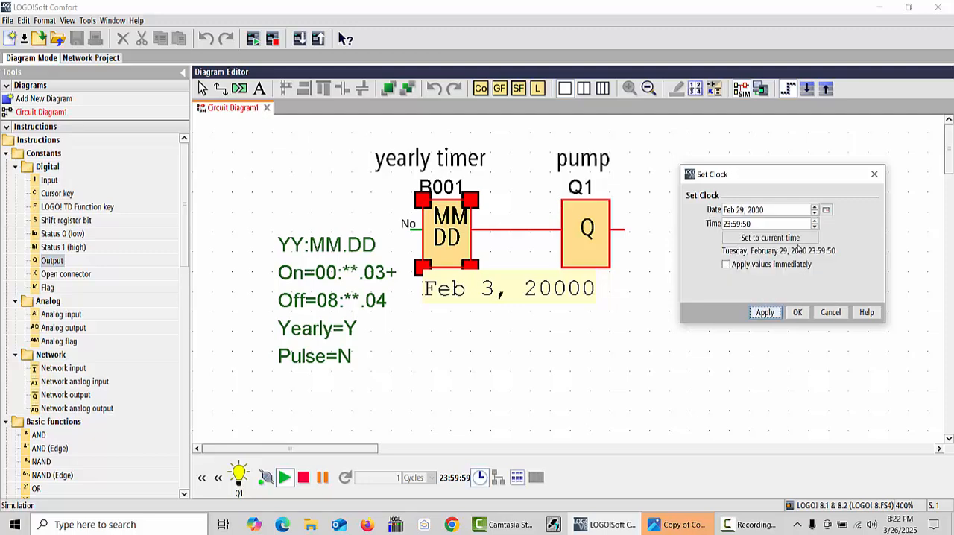
left_click(765, 313)
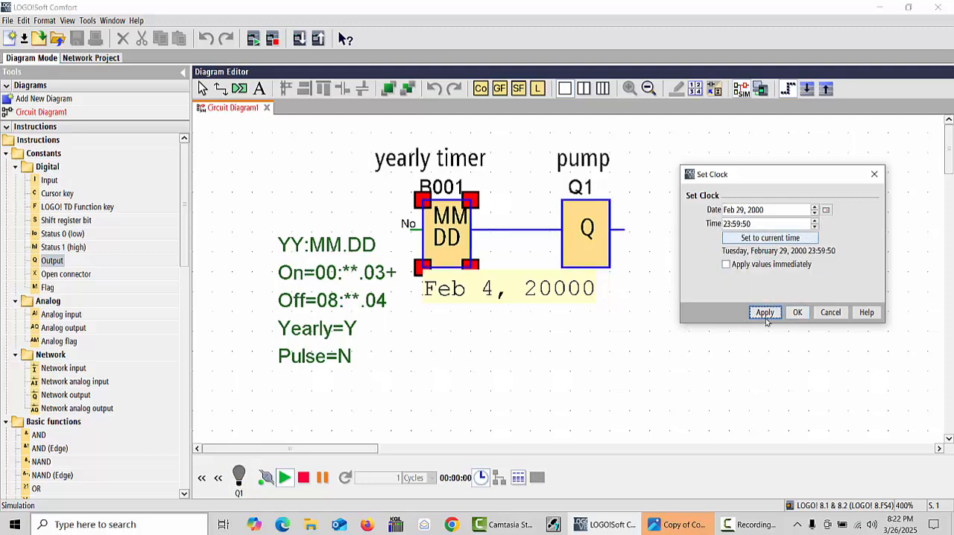
left_click(491, 339)
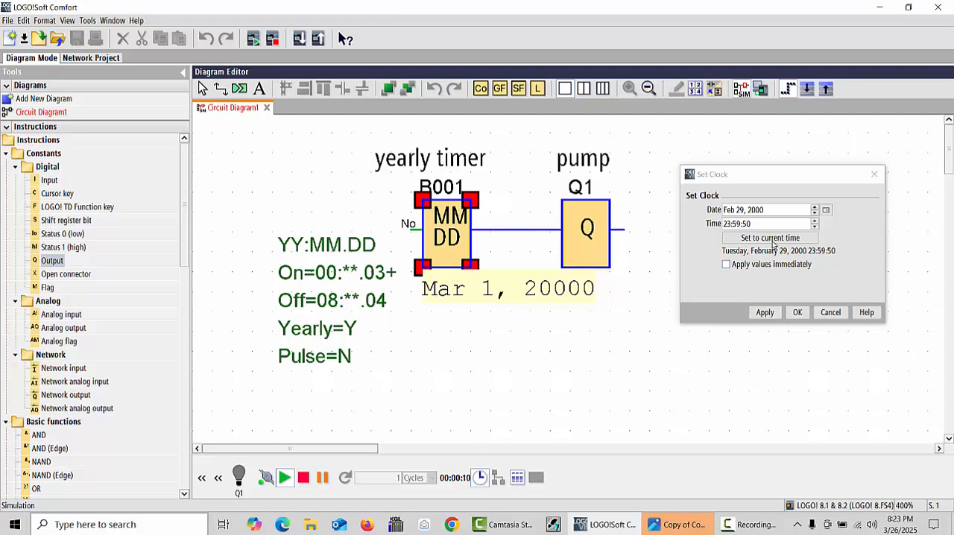
Review the yearly timer's monthly recurrence, year range and ON/OFF days in its block properties, and close them
left_click(826, 210)
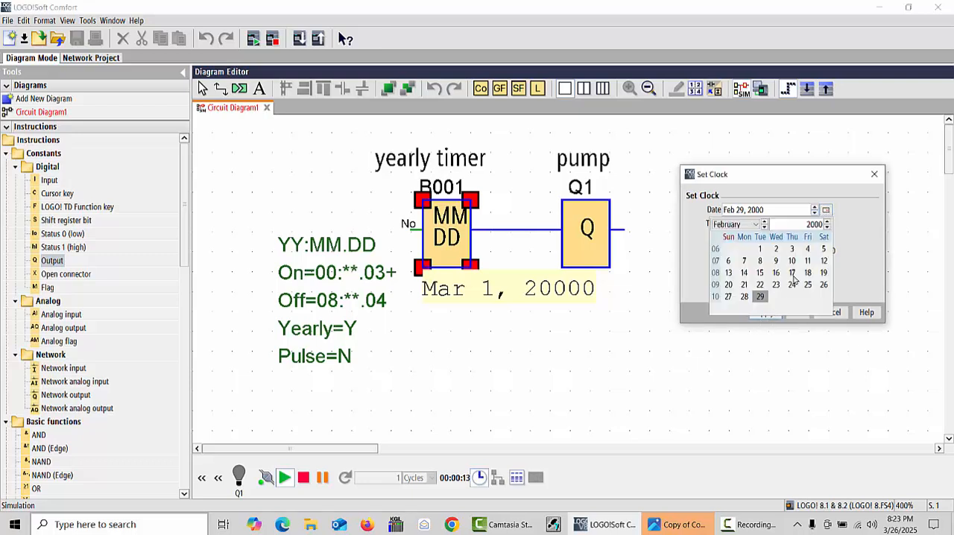
left_click(826, 210)
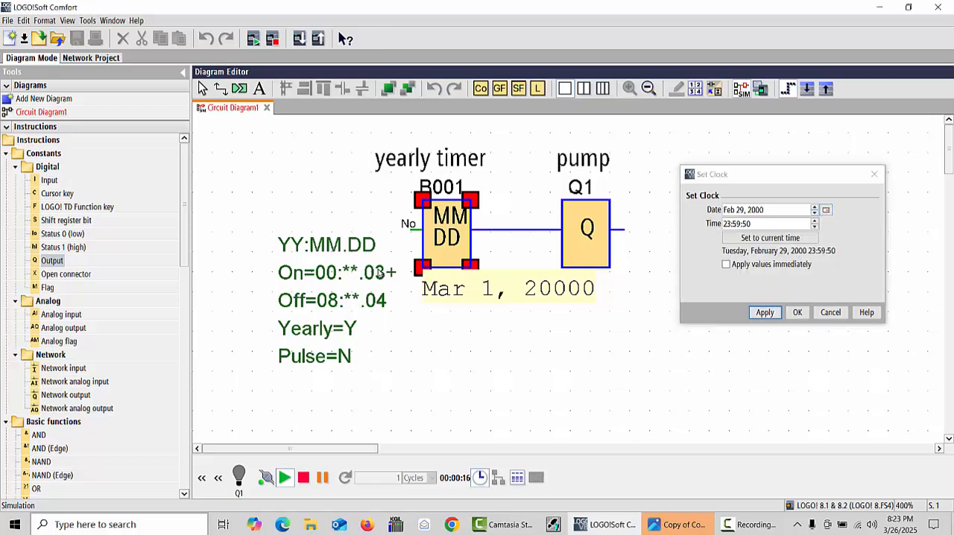
right_click(379, 210)
left_click(567, 381)
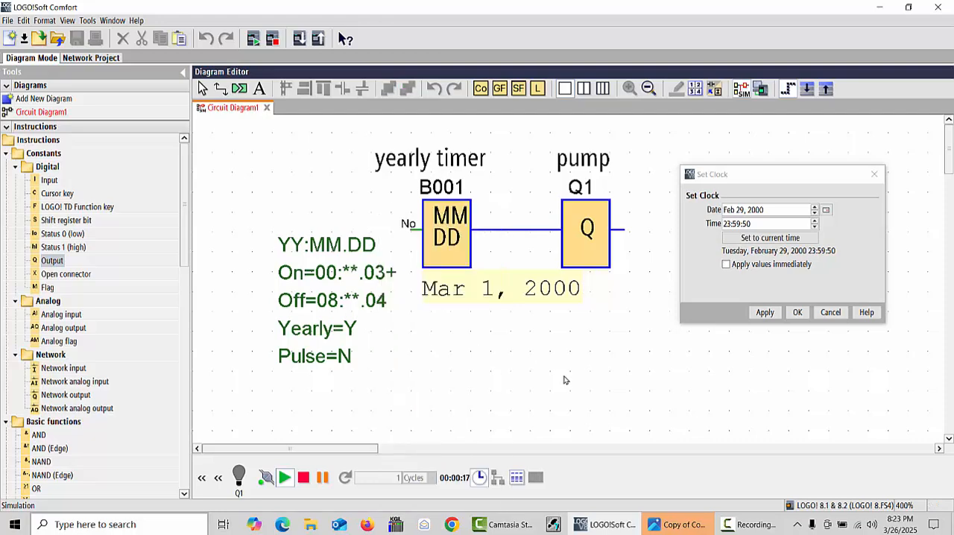
right_click(446, 234)
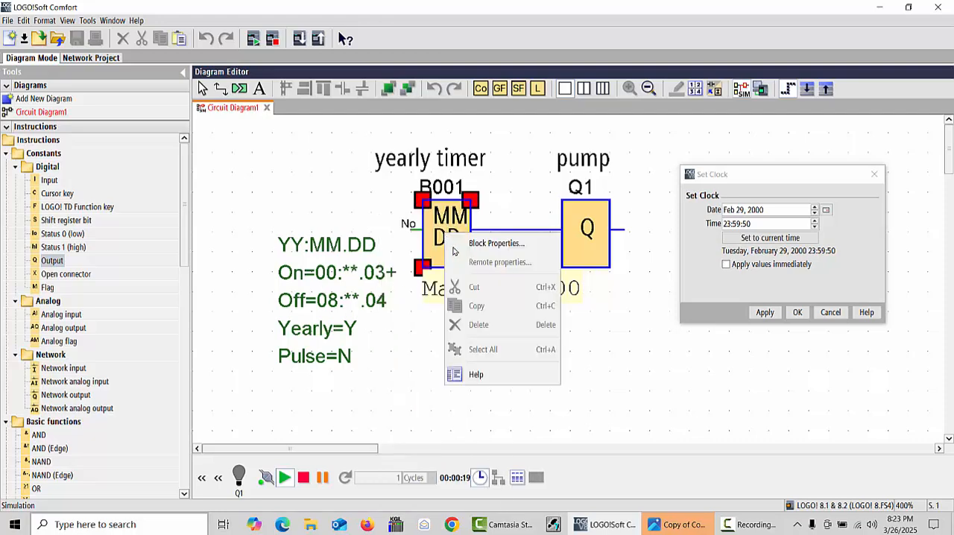
left_click(492, 241)
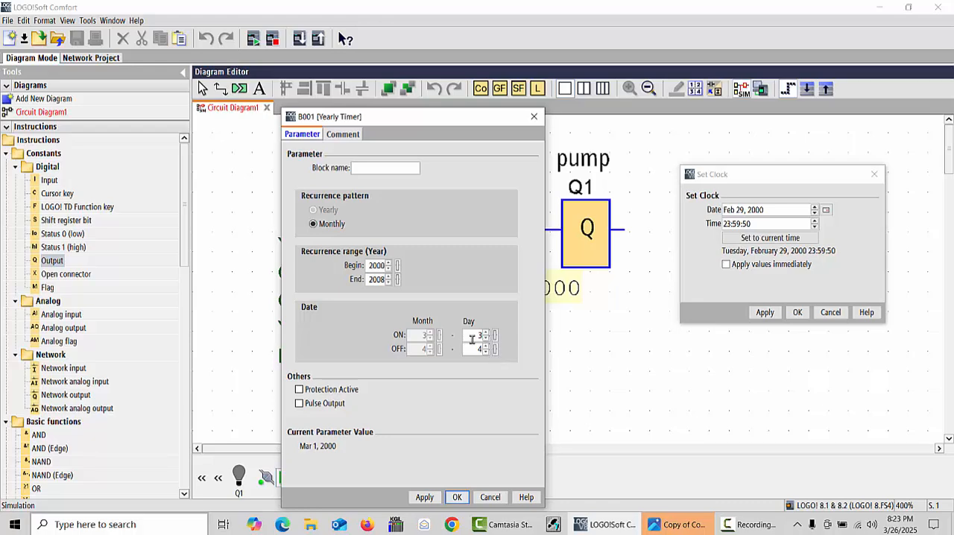
left_click(457, 497)
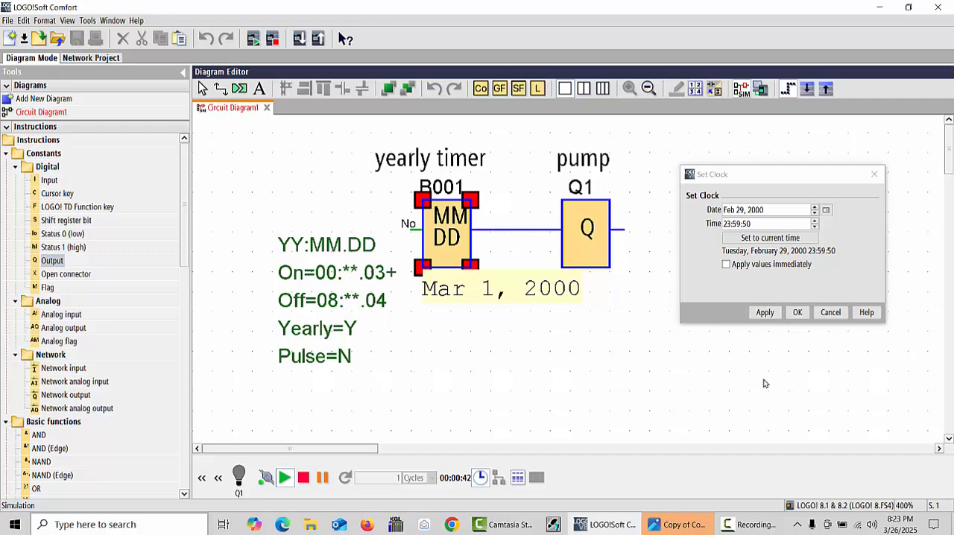
Reapply the February 29, 2000 clock setting, and select February 2, 2000 as the clock date
left_click(766, 313)
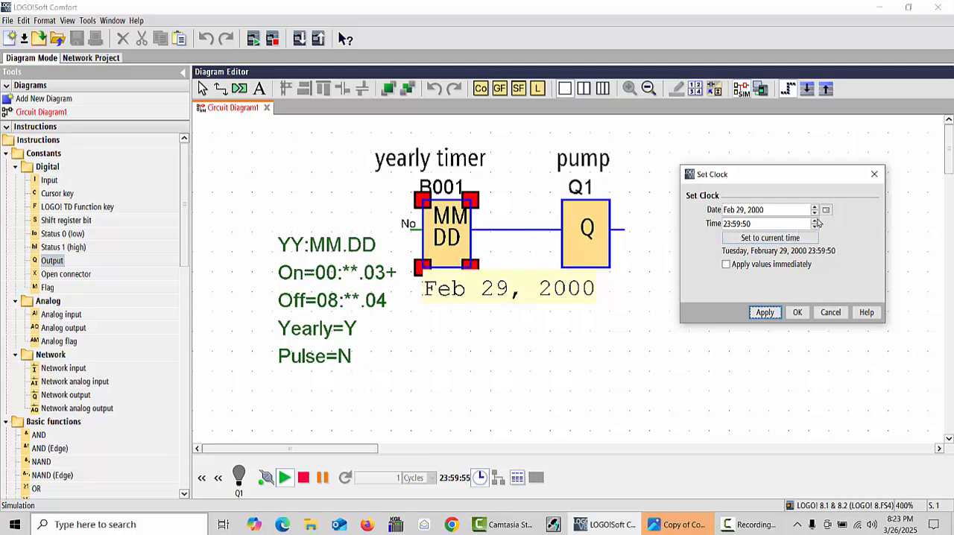
left_click(826, 209)
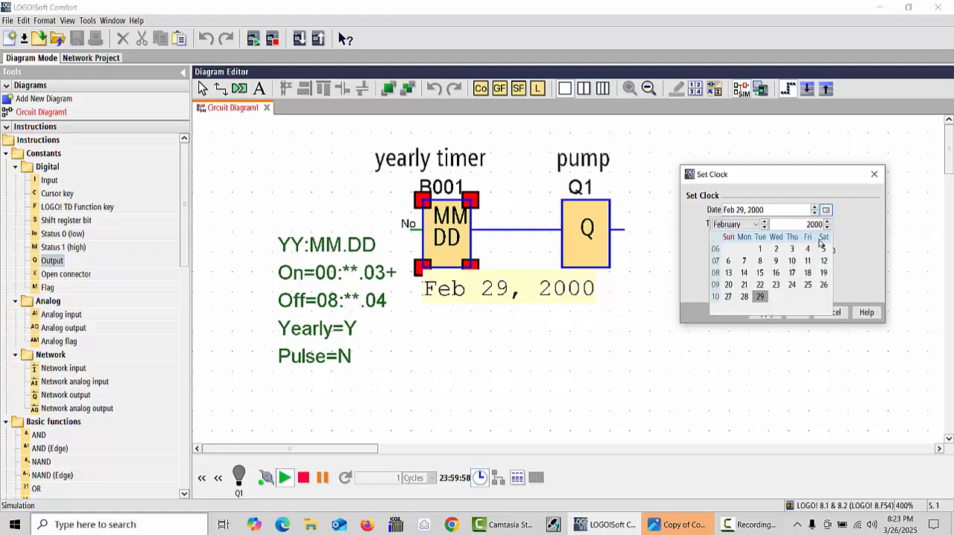
left_click(776, 250)
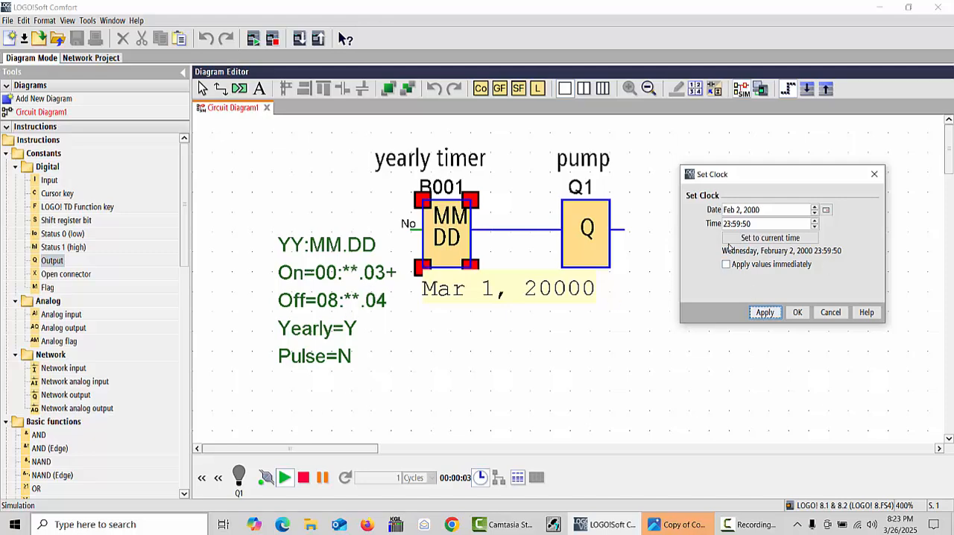
Change the simulation clock's date to March 2, 2000 and apply it
left_click(826, 209)
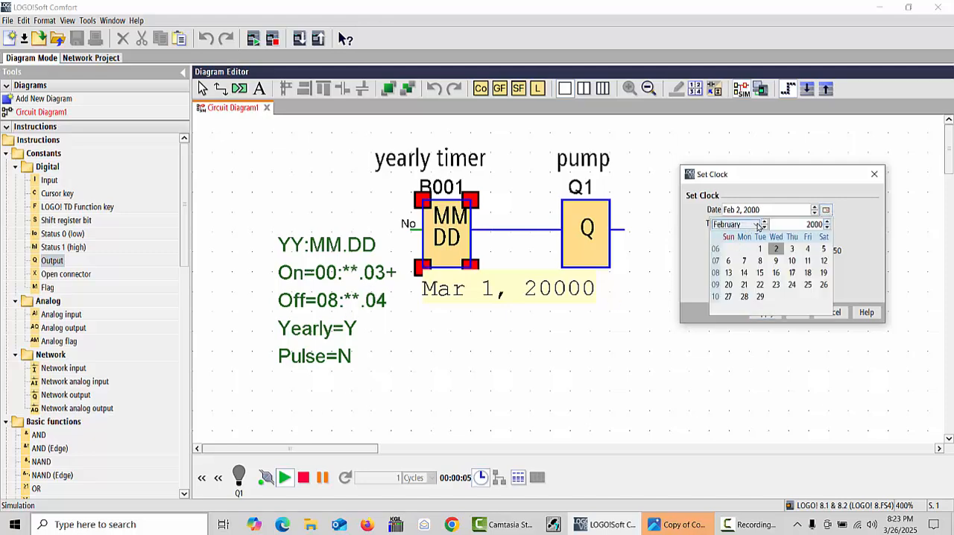
left_click(765, 221)
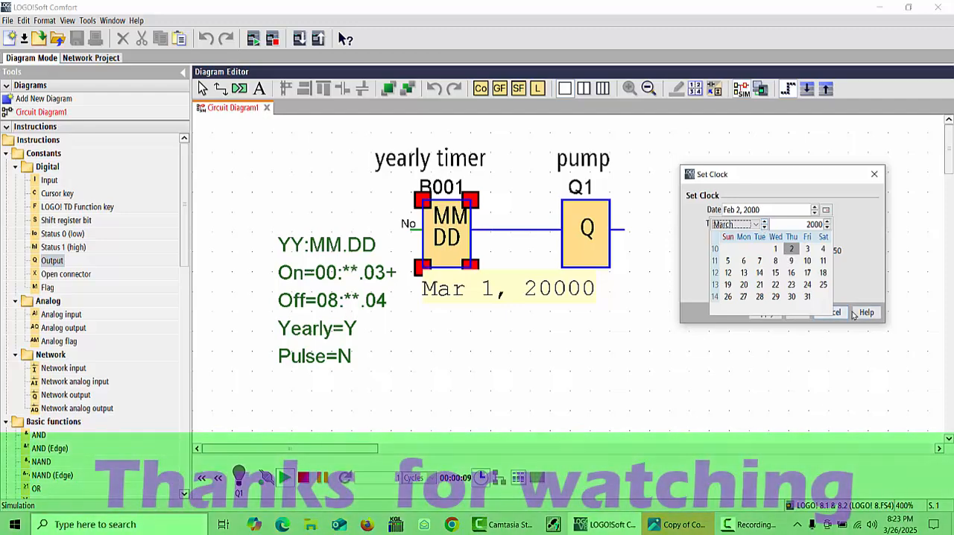
left_click(792, 248)
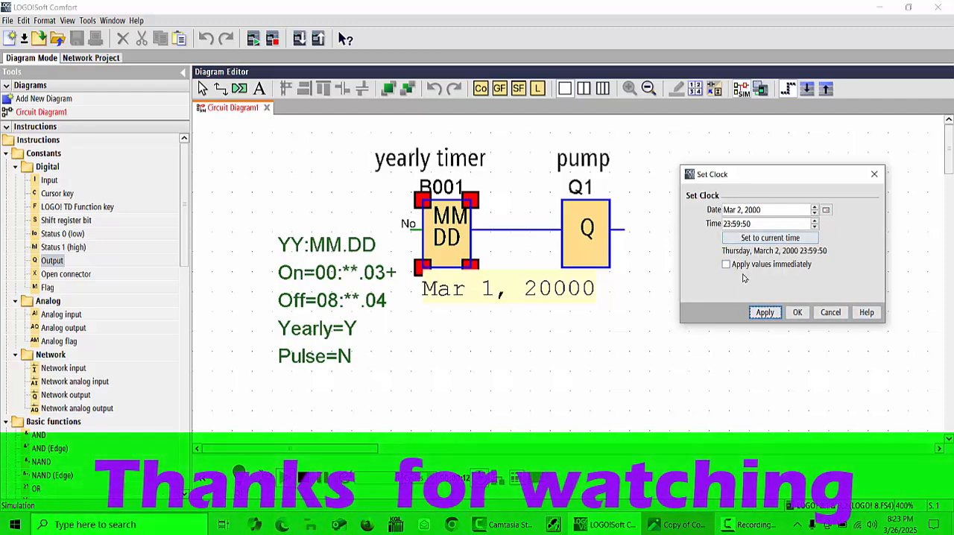
left_click(765, 313)
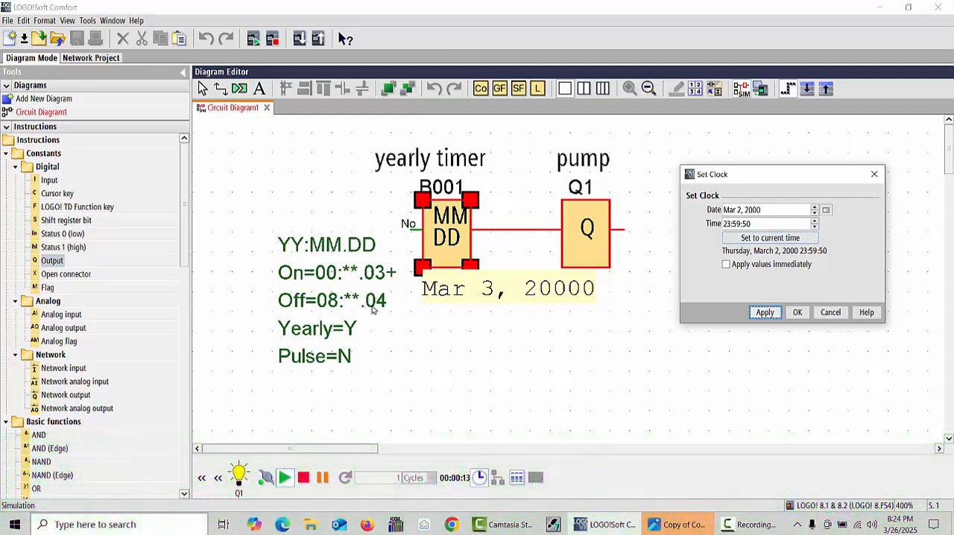
Set the simulation clock's date to March 3, 2000, apply it, and accept the clock settings
left_click(828, 211)
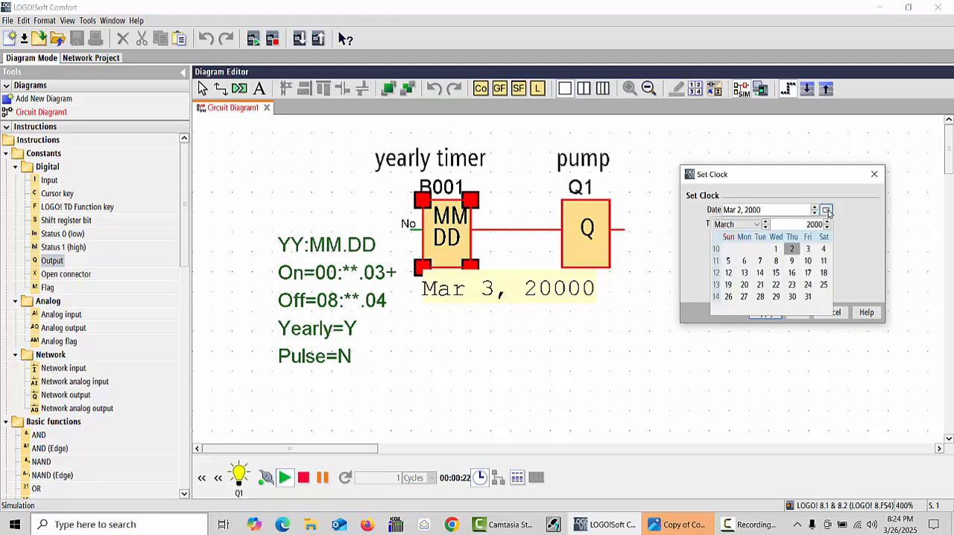
left_click(808, 250)
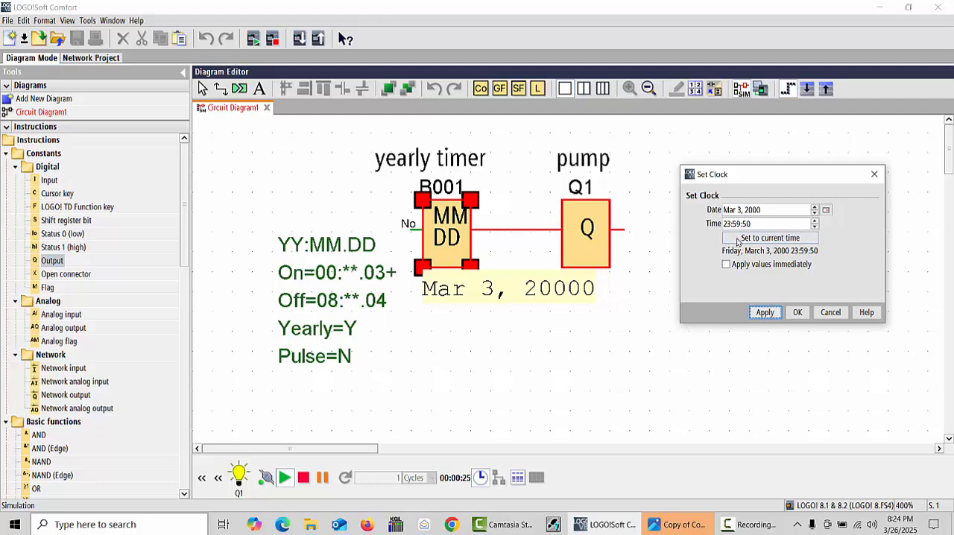
left_click(764, 313)
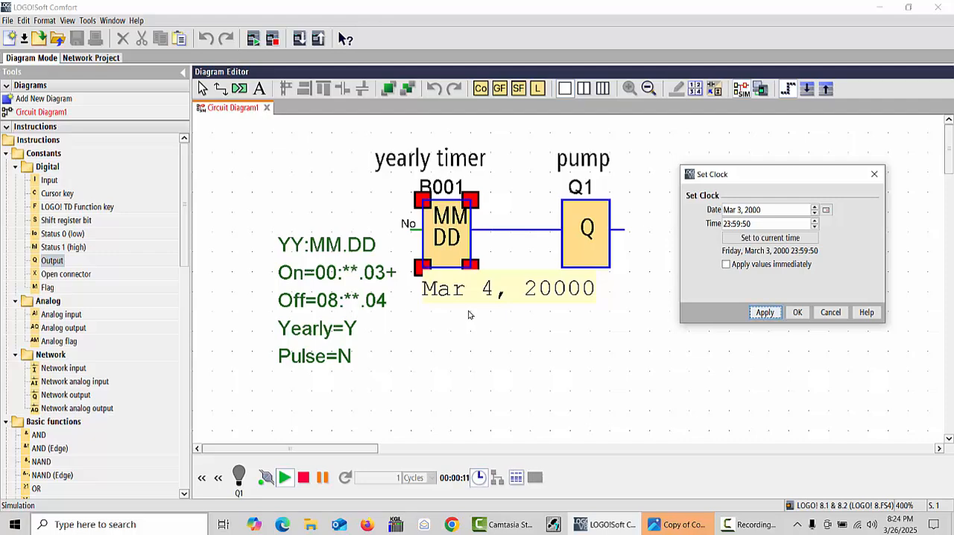
left_click(526, 266)
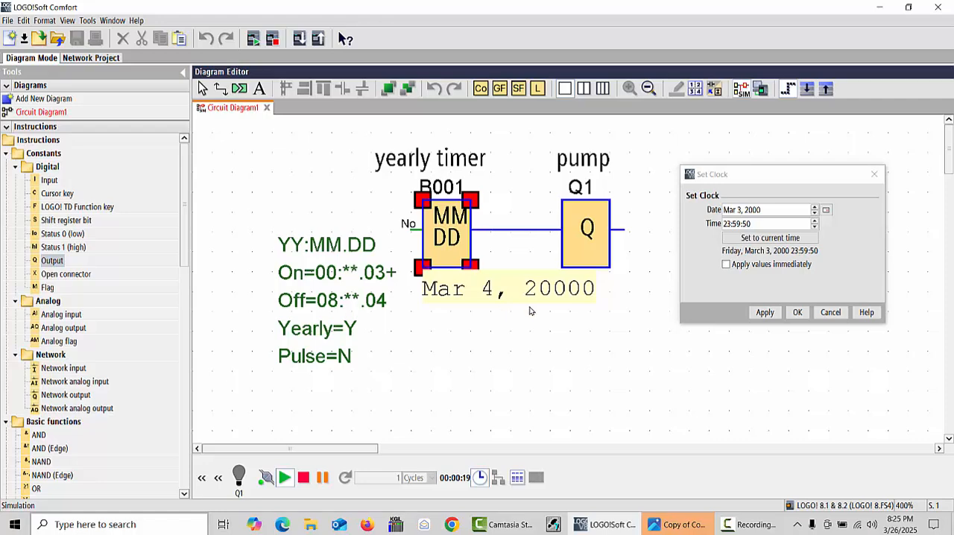
left_click(797, 312)
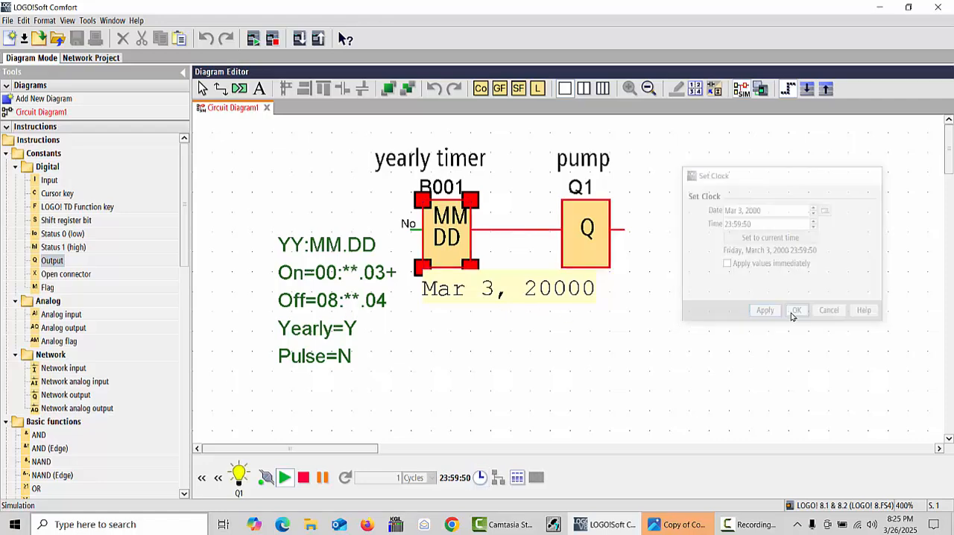